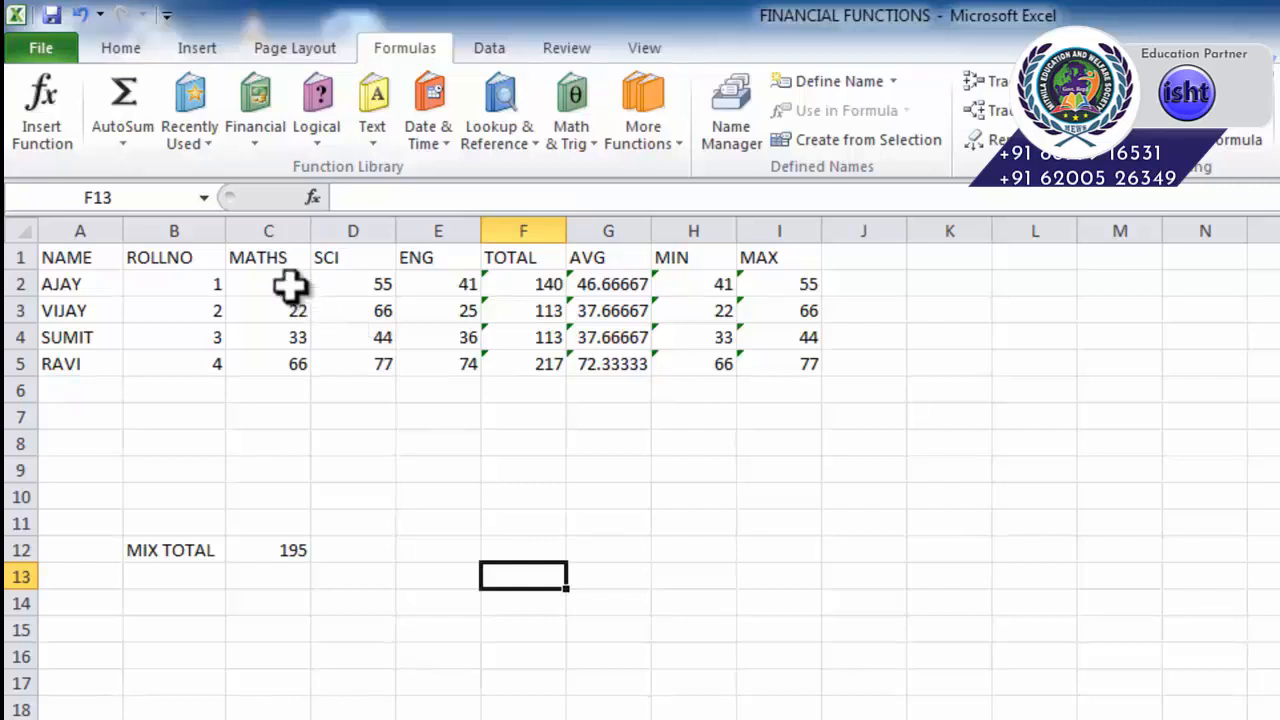
Select the marks in C2:D4 and remove the Count figure from the status bar.
left_click_drag(288, 287, 326, 292)
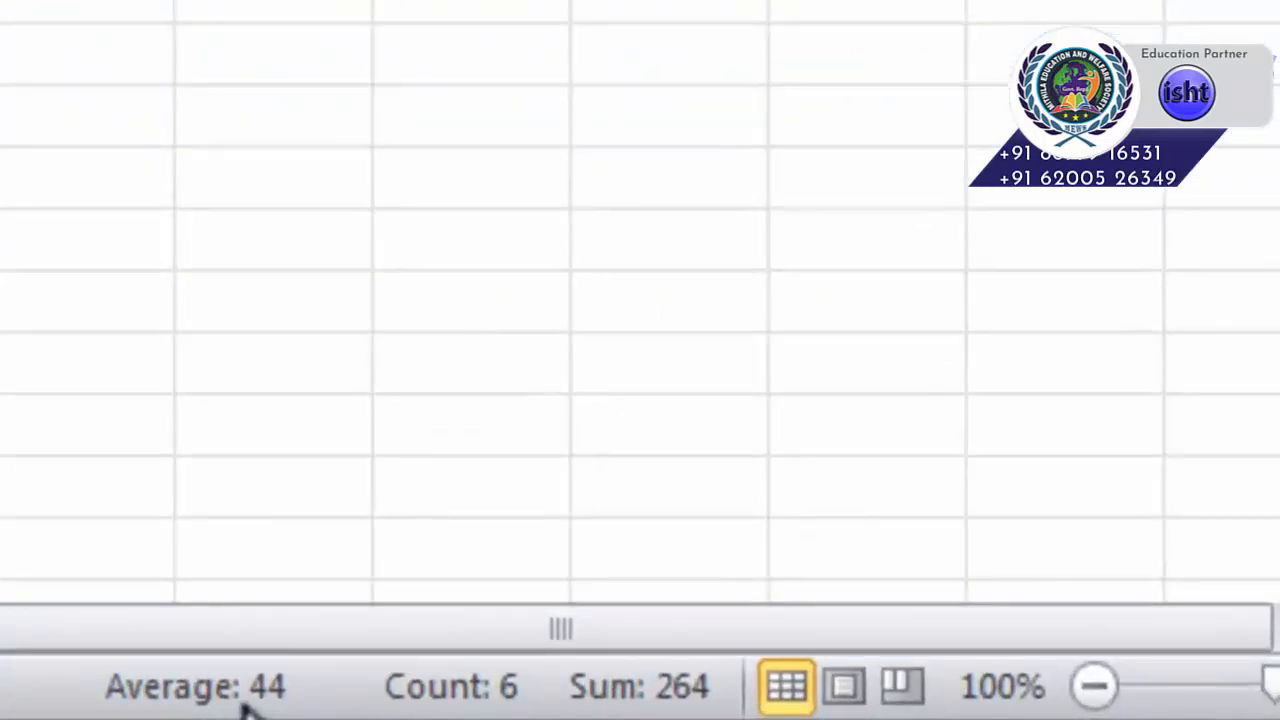
right_click(245, 706)
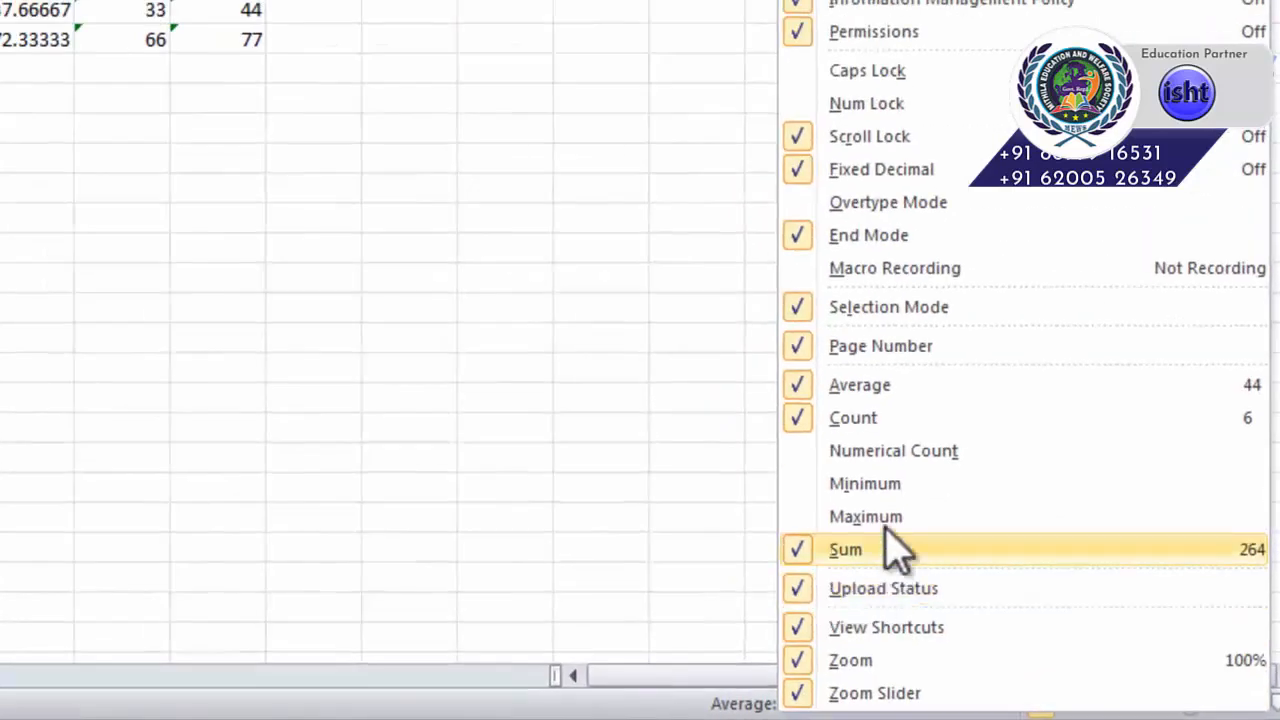
left_click(806, 425)
left_click(651, 705)
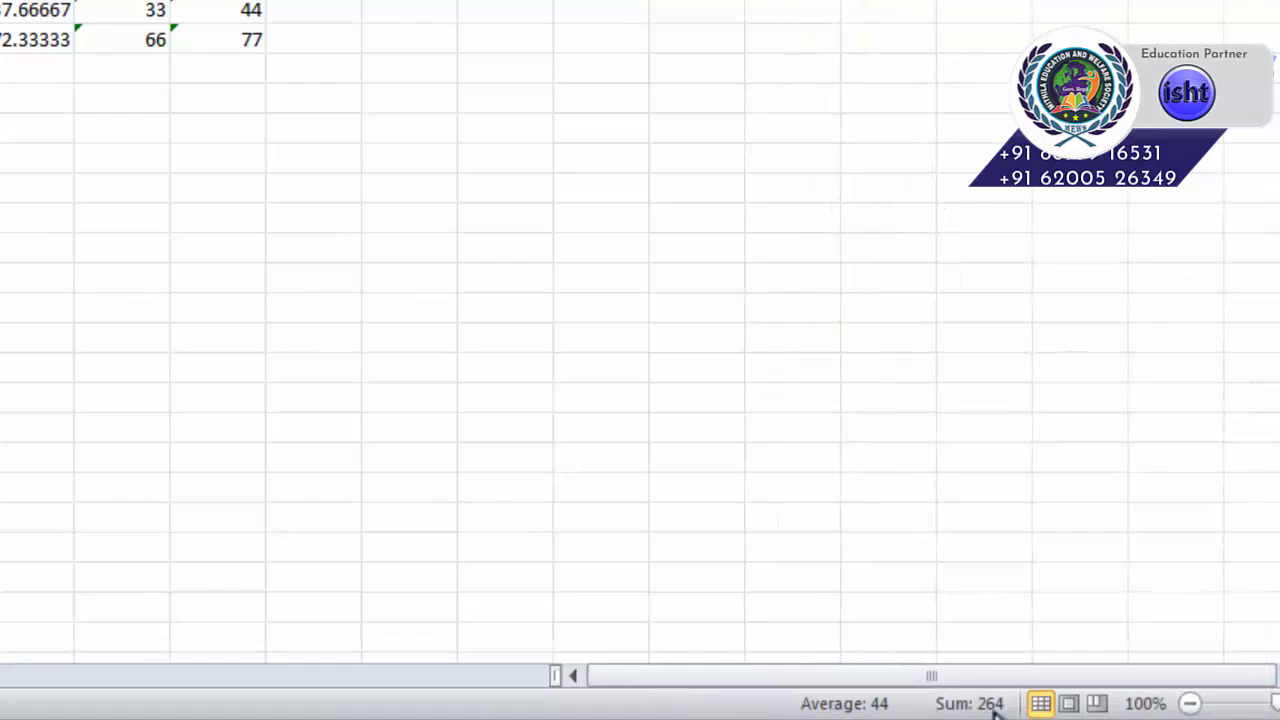
Check the sum and average of the non-adjacent marks in C2, D3, E4 and C5, and clear the selection.
left_click(296, 302)
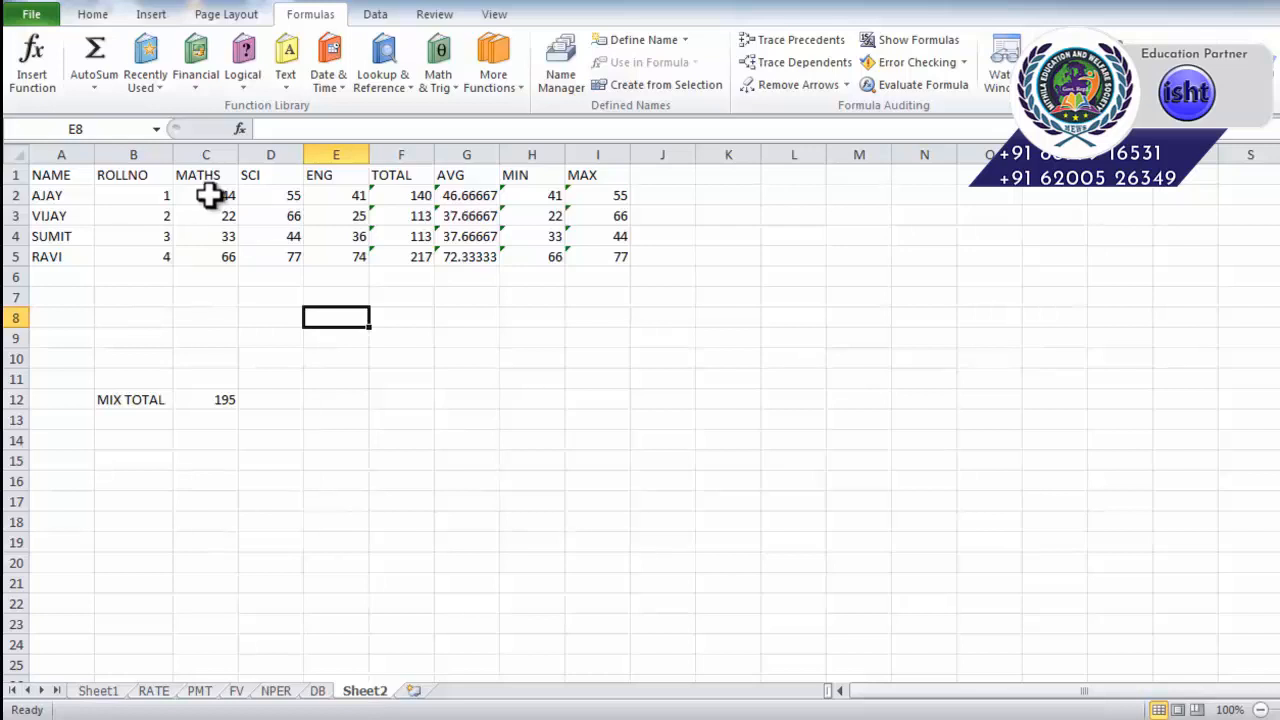
left_click(207, 195, "ctrl")
left_click(286, 216, "ctrl")
left_click(355, 236, "ctrl")
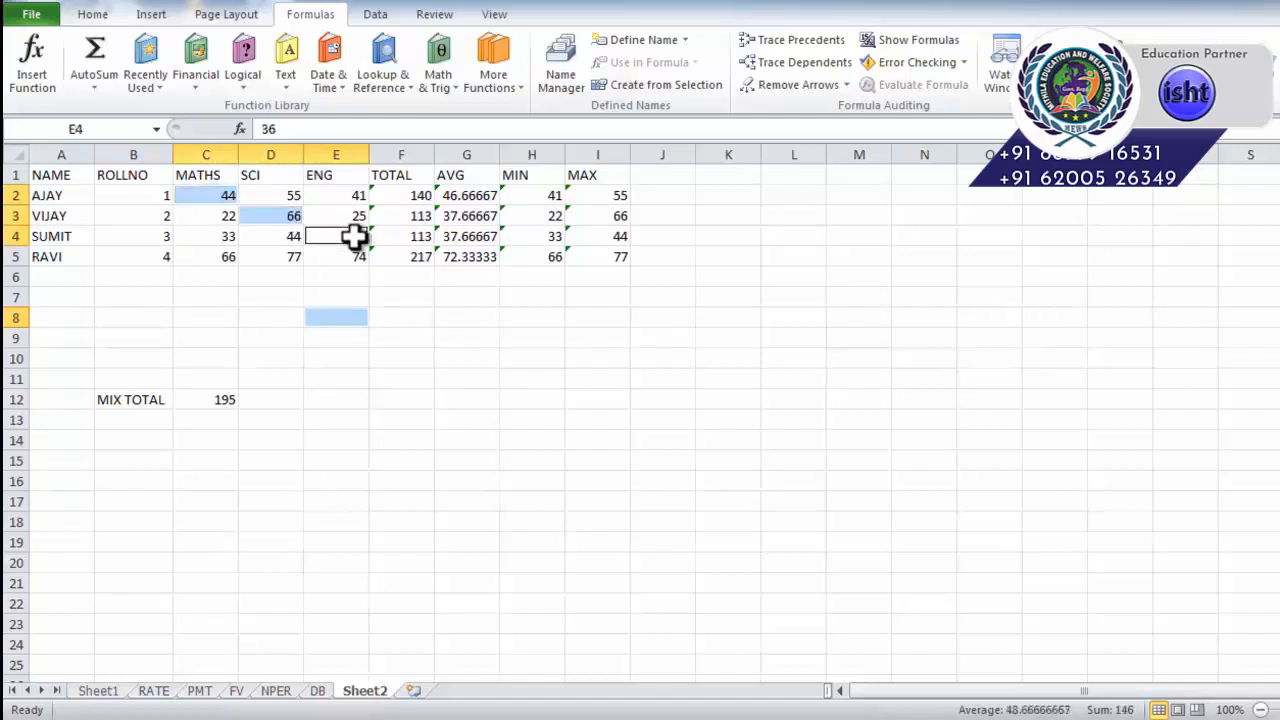
left_click(222, 263, "ctrl")
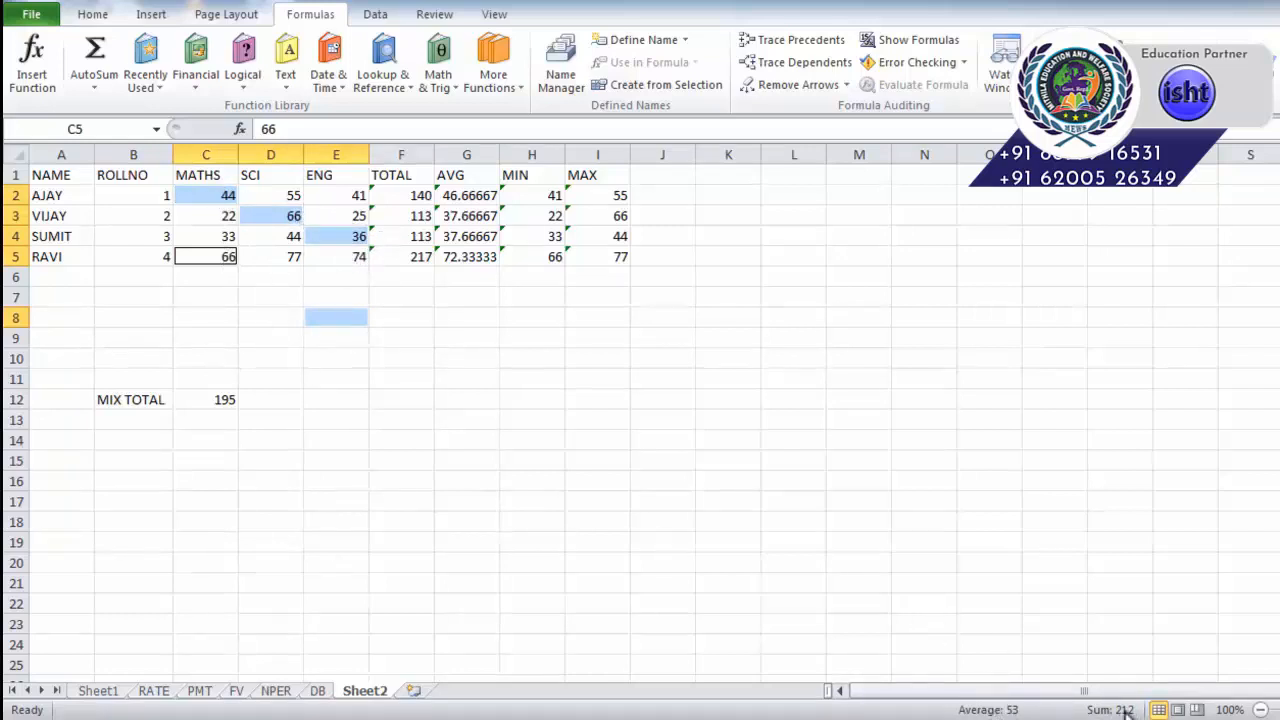
left_click(436, 447)
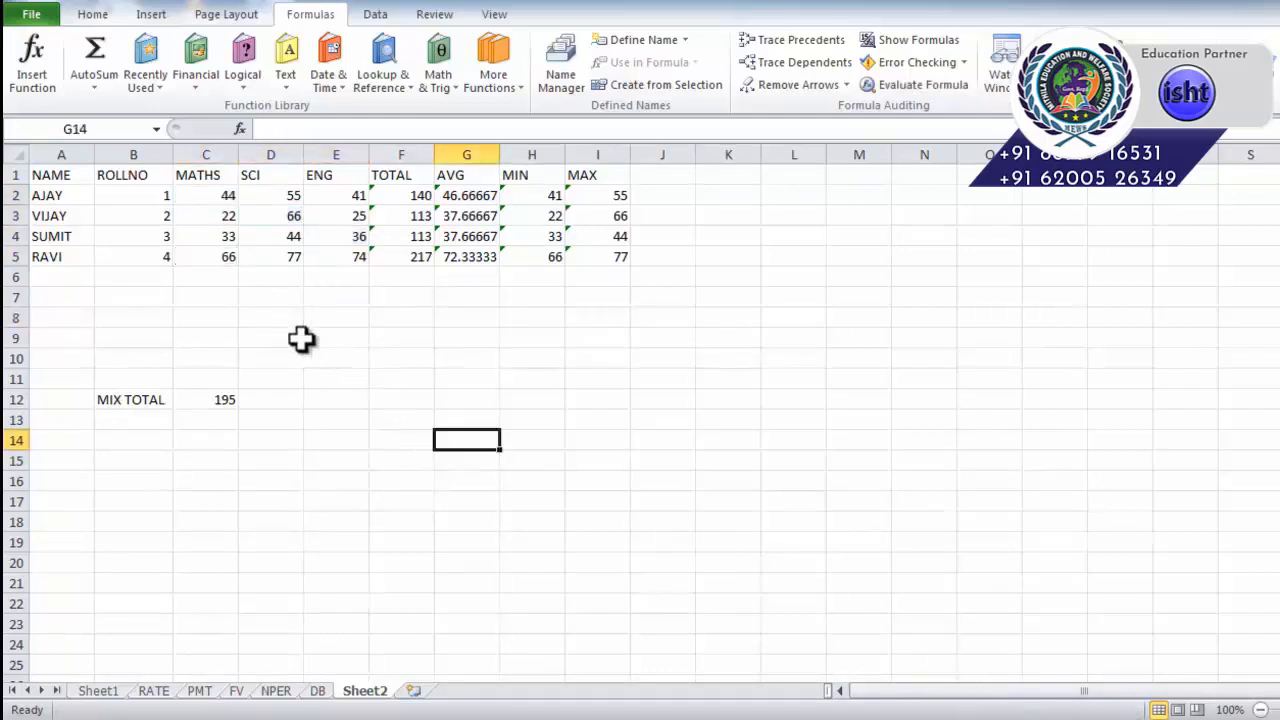
left_click(534, 460)
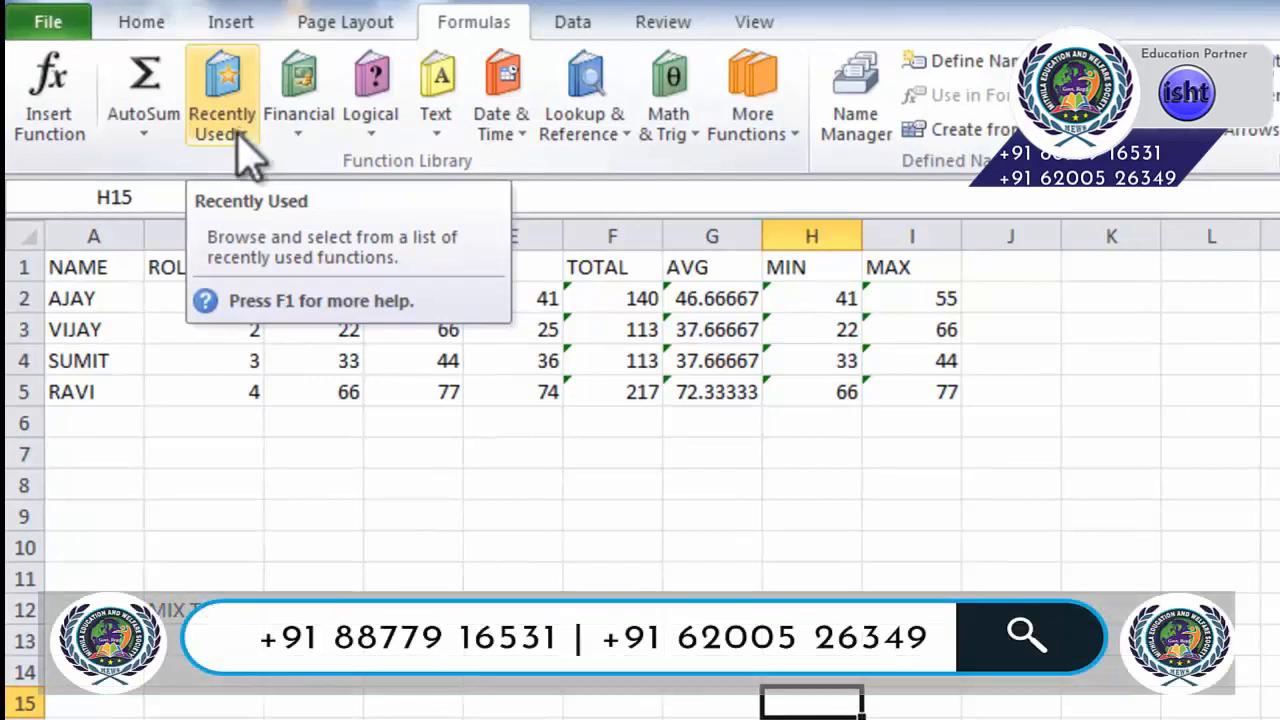
Browse the recently used functions and the list of financial functions without inserting any.
left_click(248, 158)
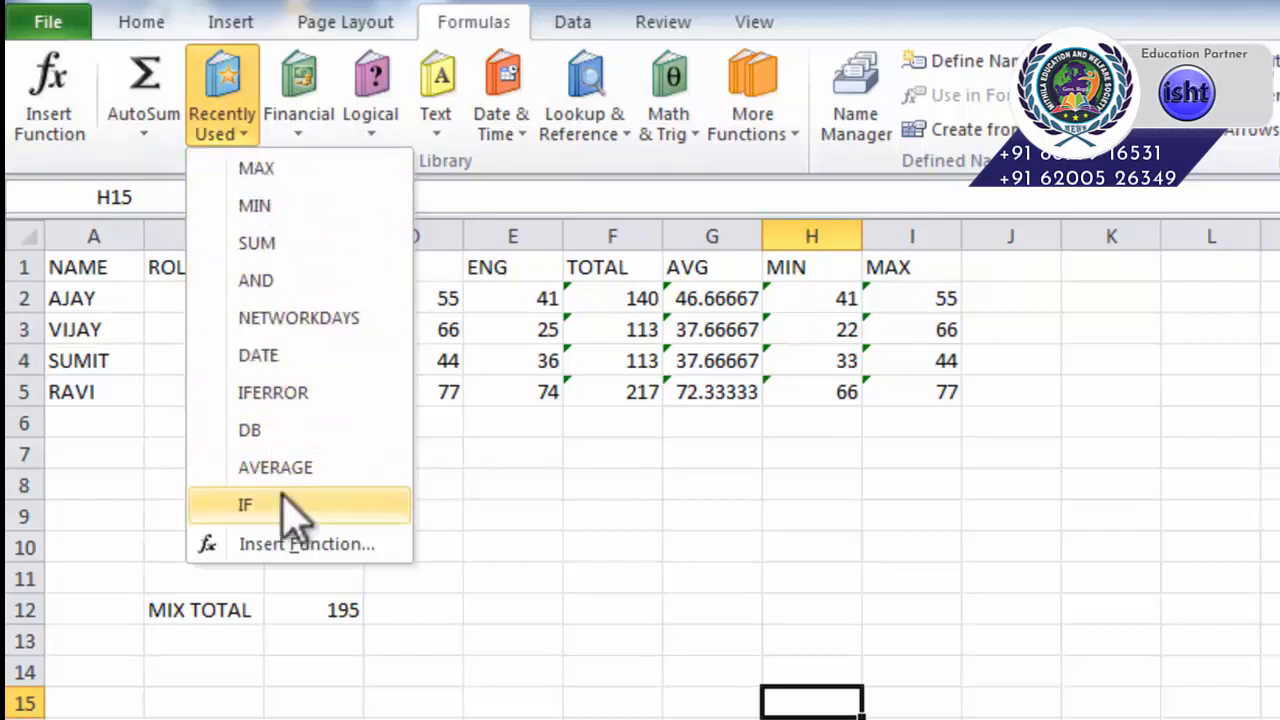
left_click(570, 458)
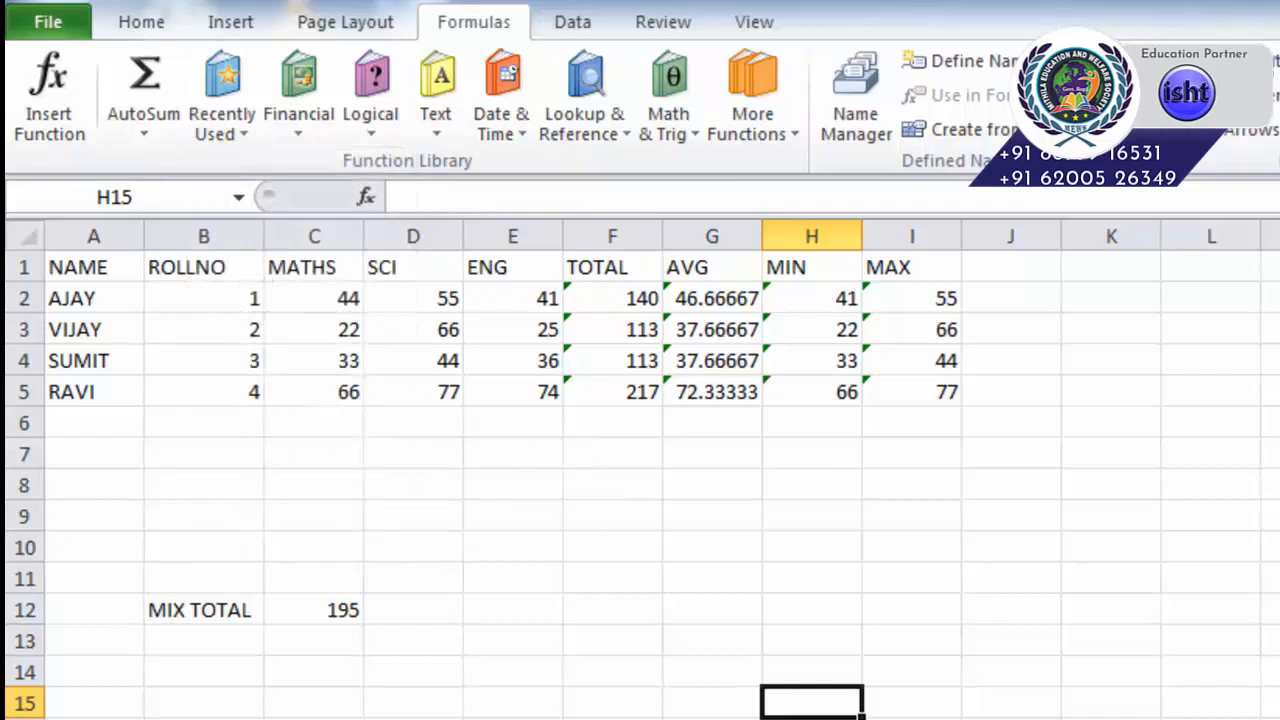
left_click(292, 130)
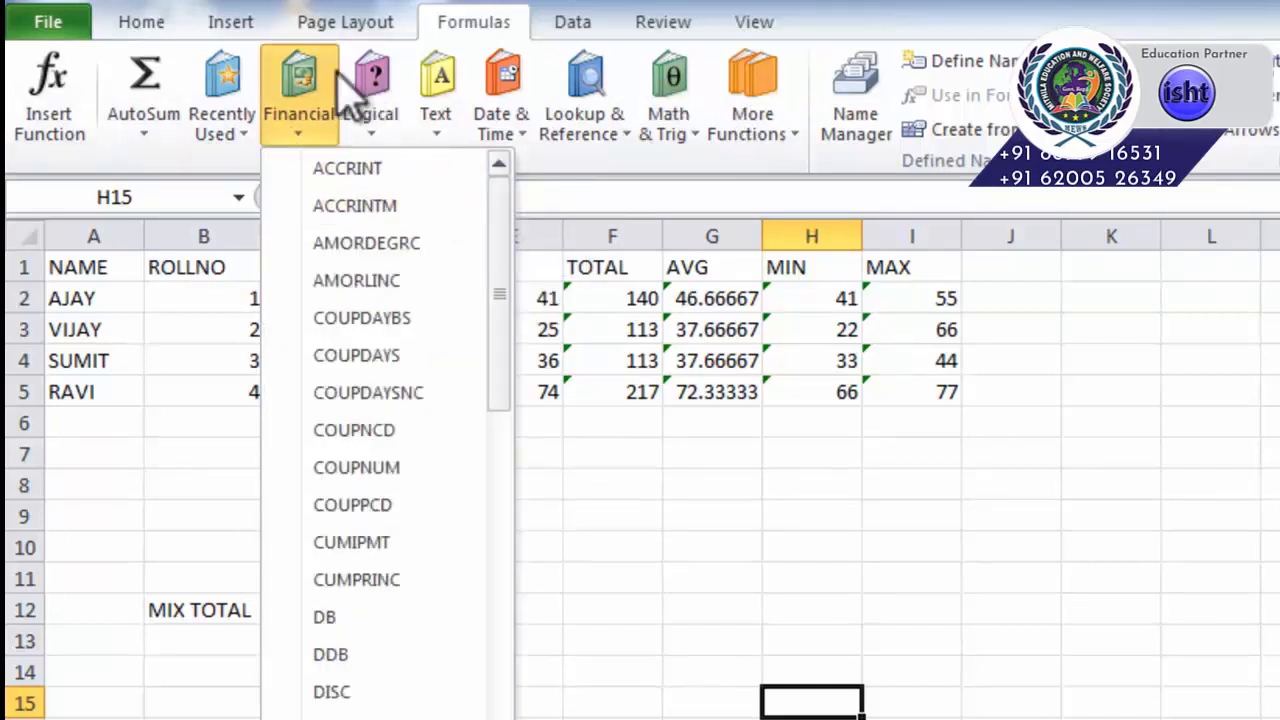
left_click(671, 543)
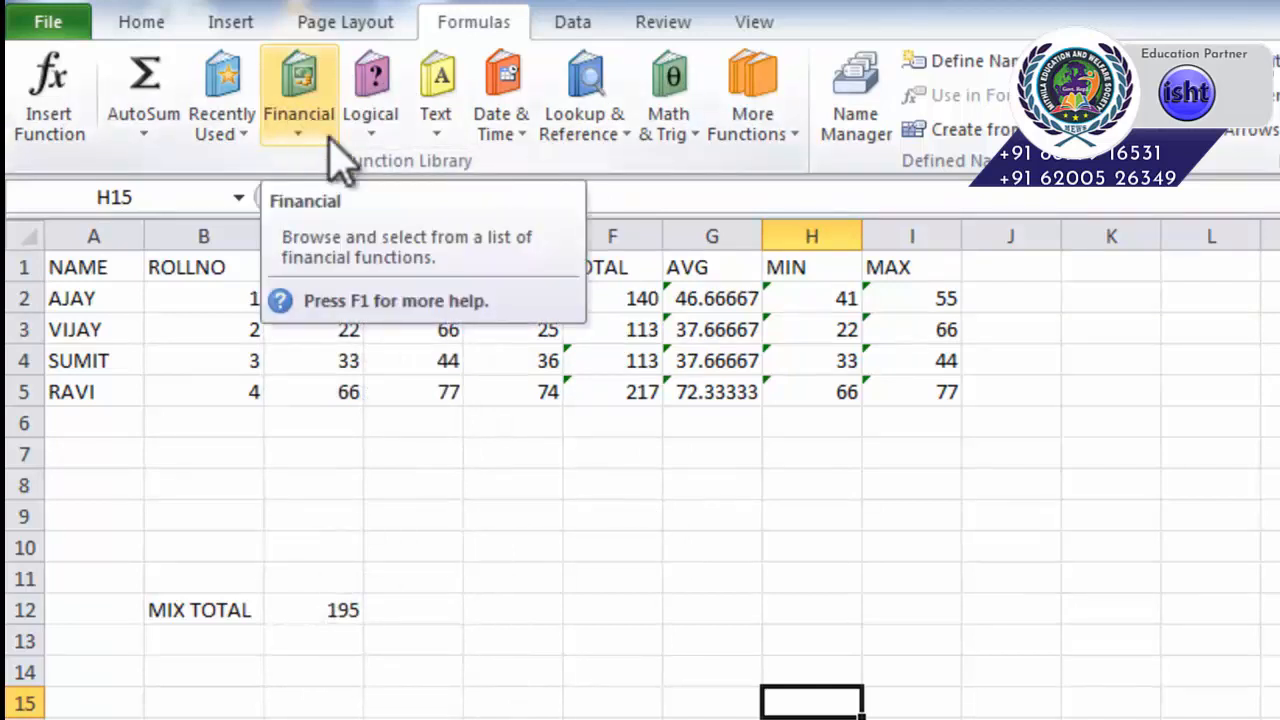
left_click(295, 133)
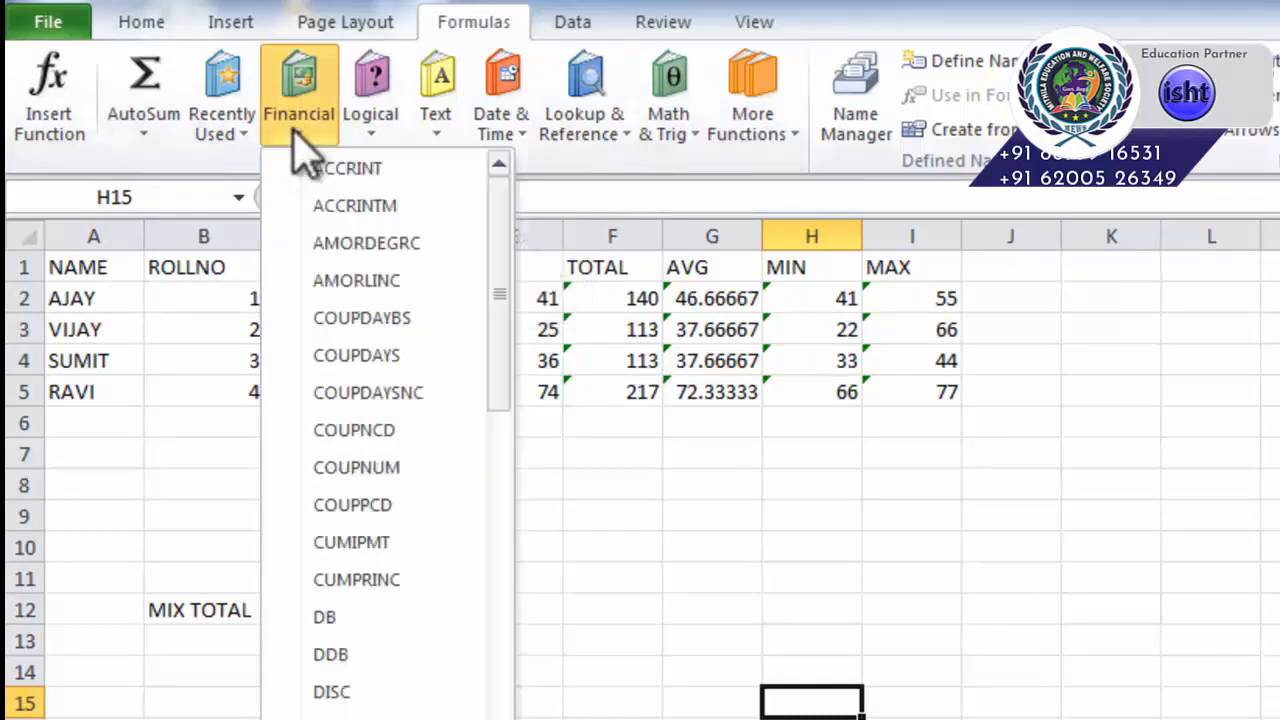
left_click_drag(508, 240, 471, 194)
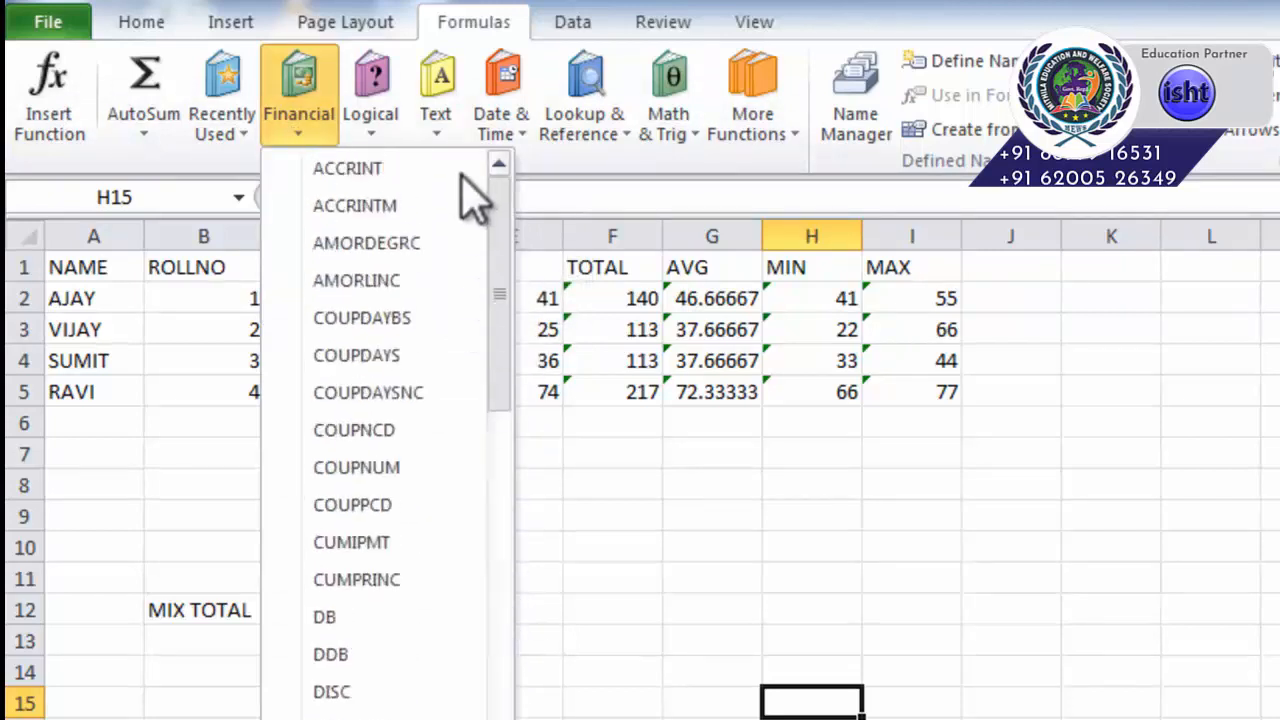
key("Escape")
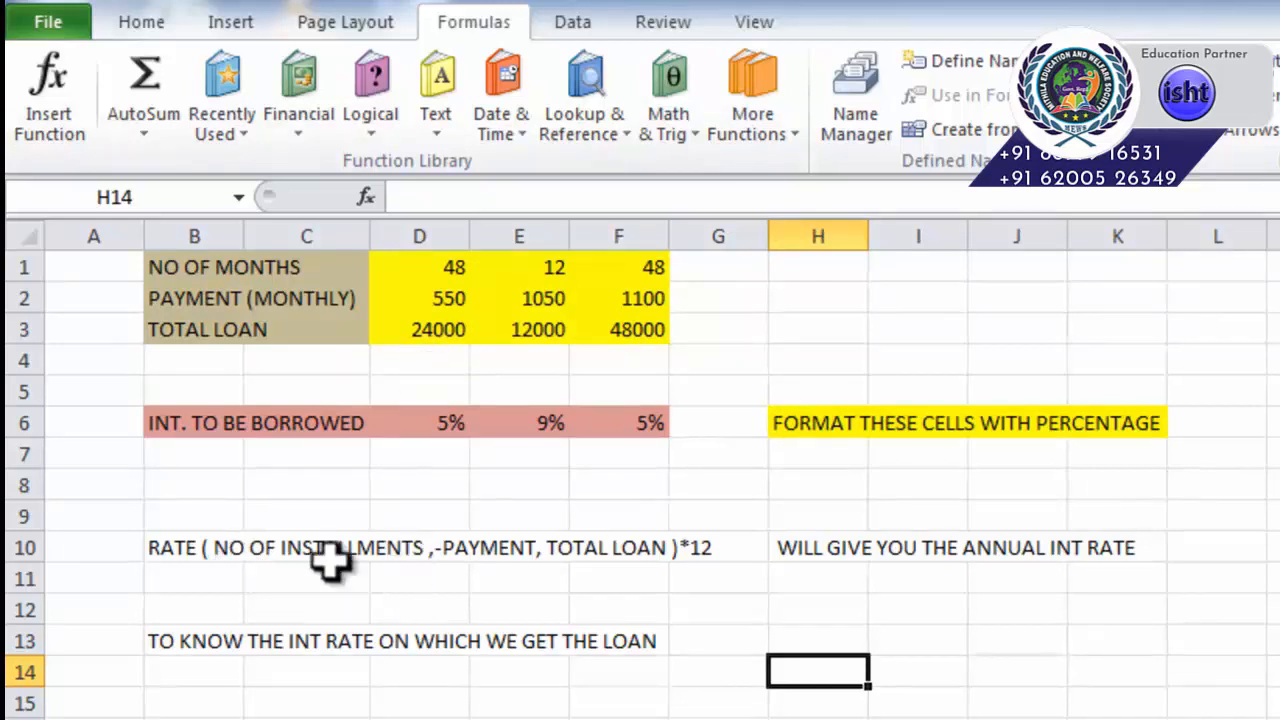
On the RATE sheet, review the RATE syntax note and the first loan's total, monthly payment and number of months in D1:D3.
left_click(386, 606)
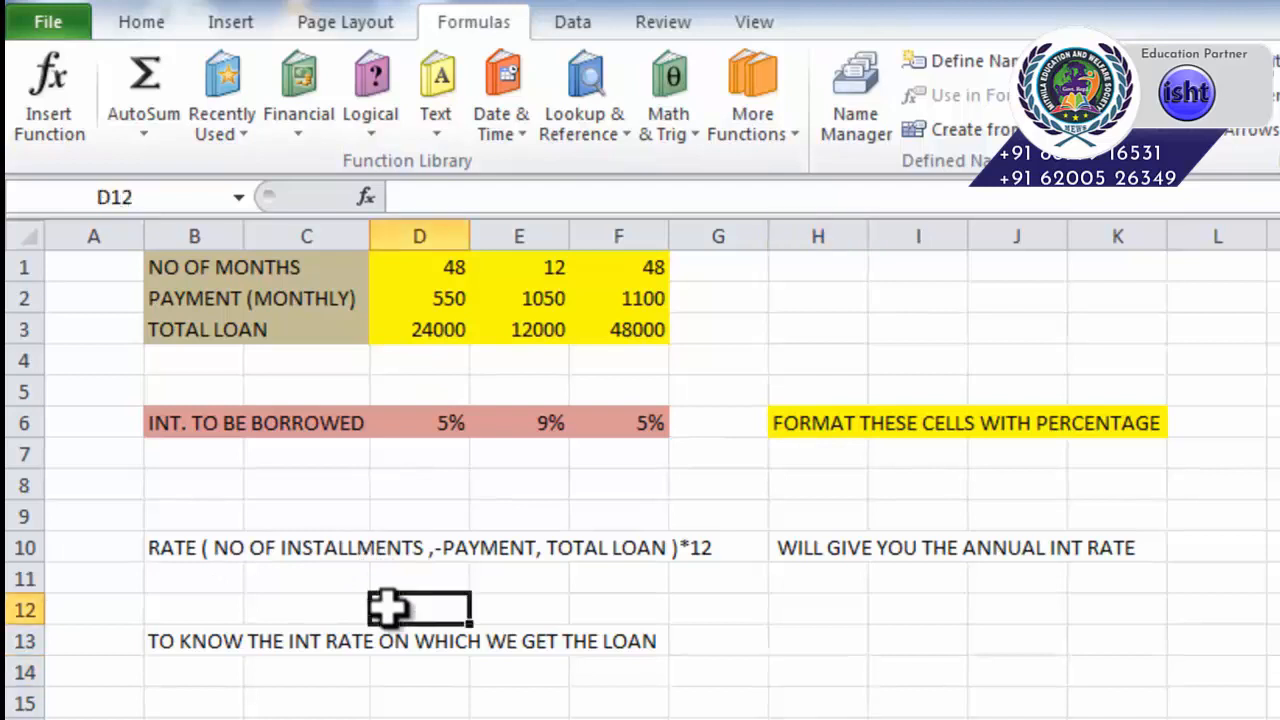
left_click(218, 560)
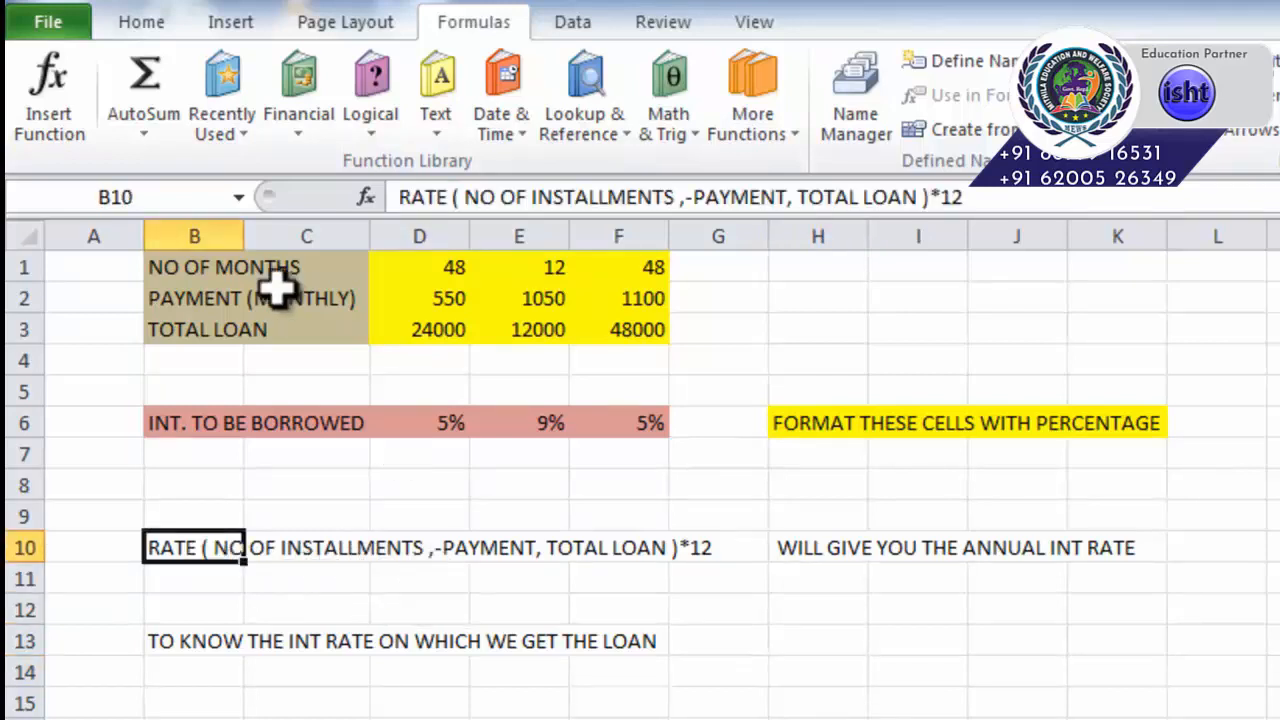
left_click(416, 338)
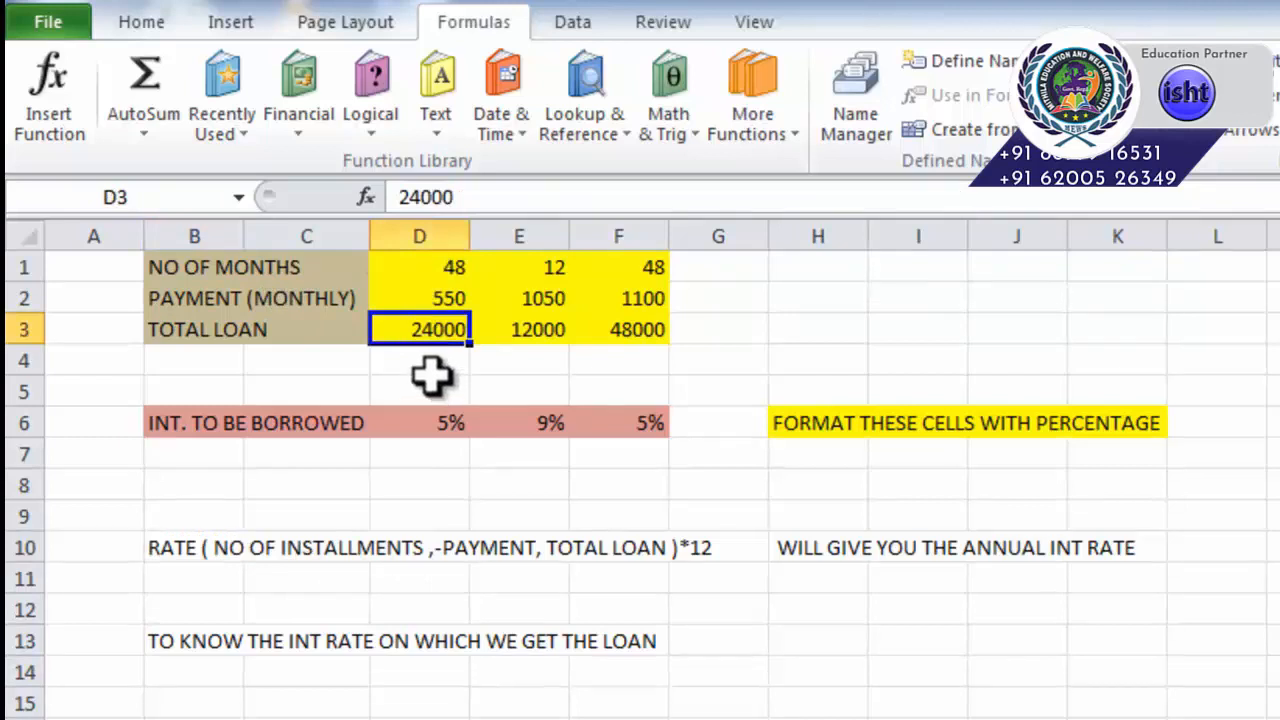
left_click(445, 300)
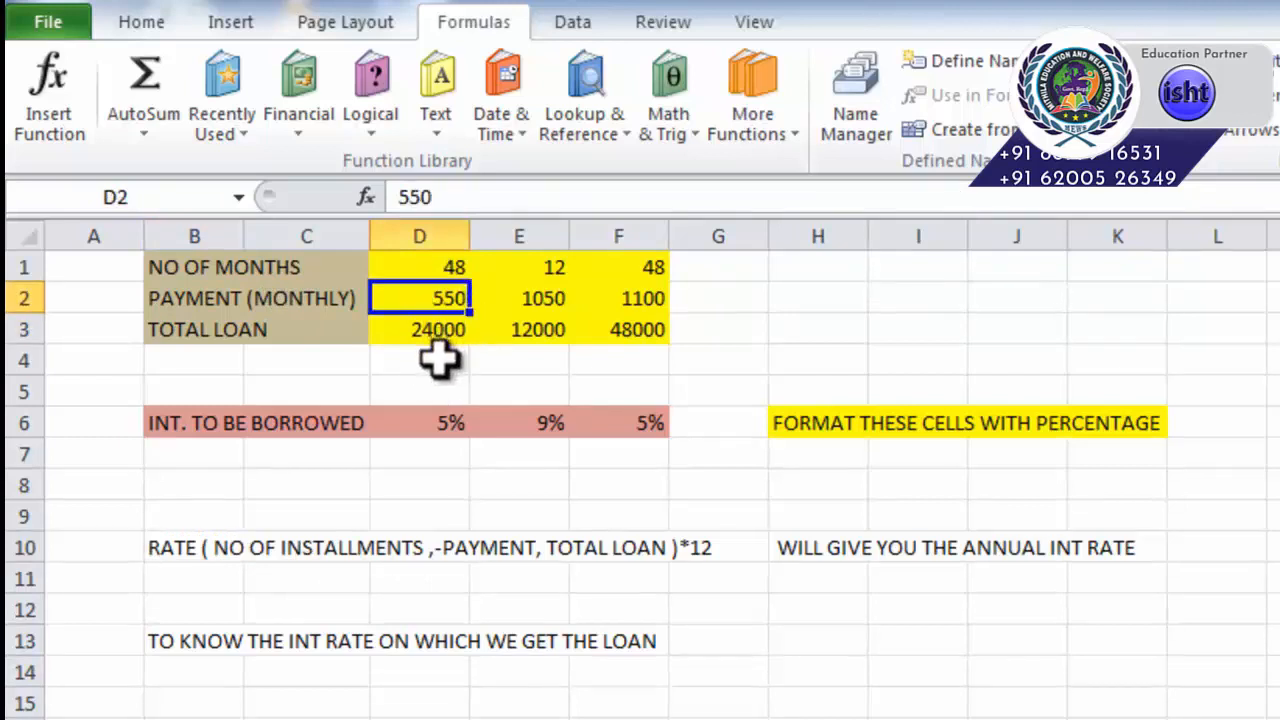
left_click(440, 264)
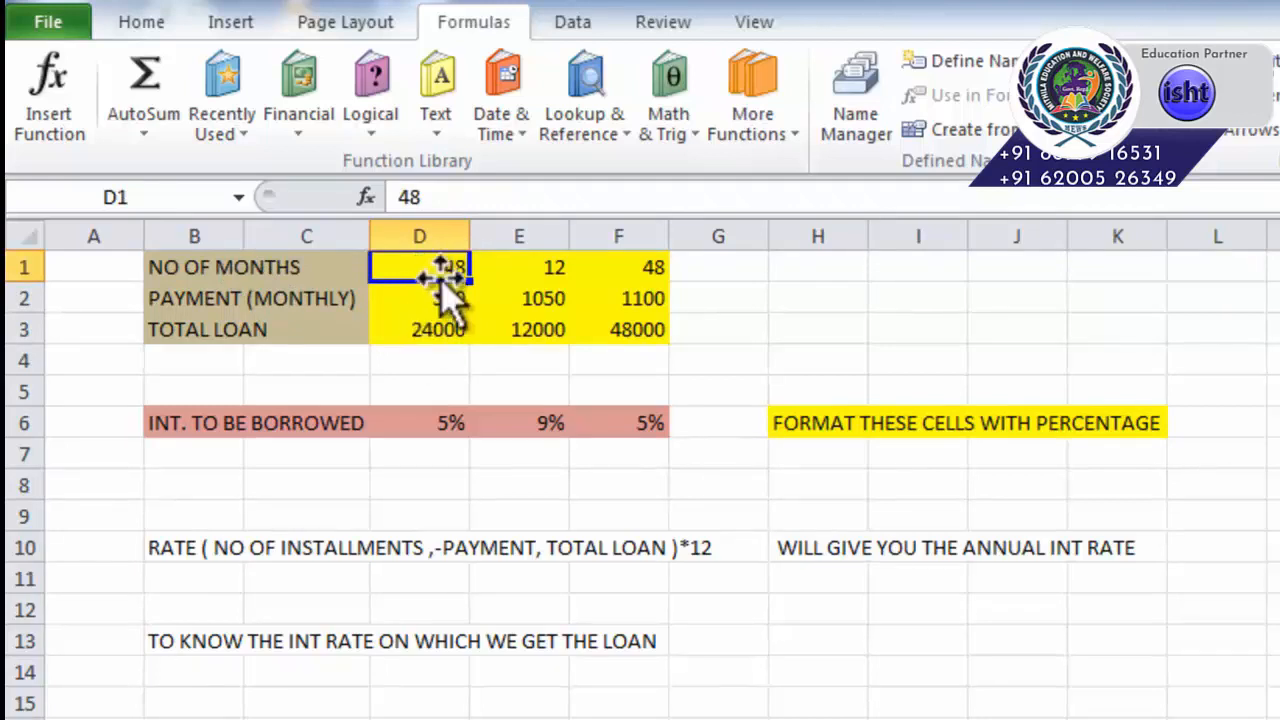
left_click_drag(434, 278, 430, 330)
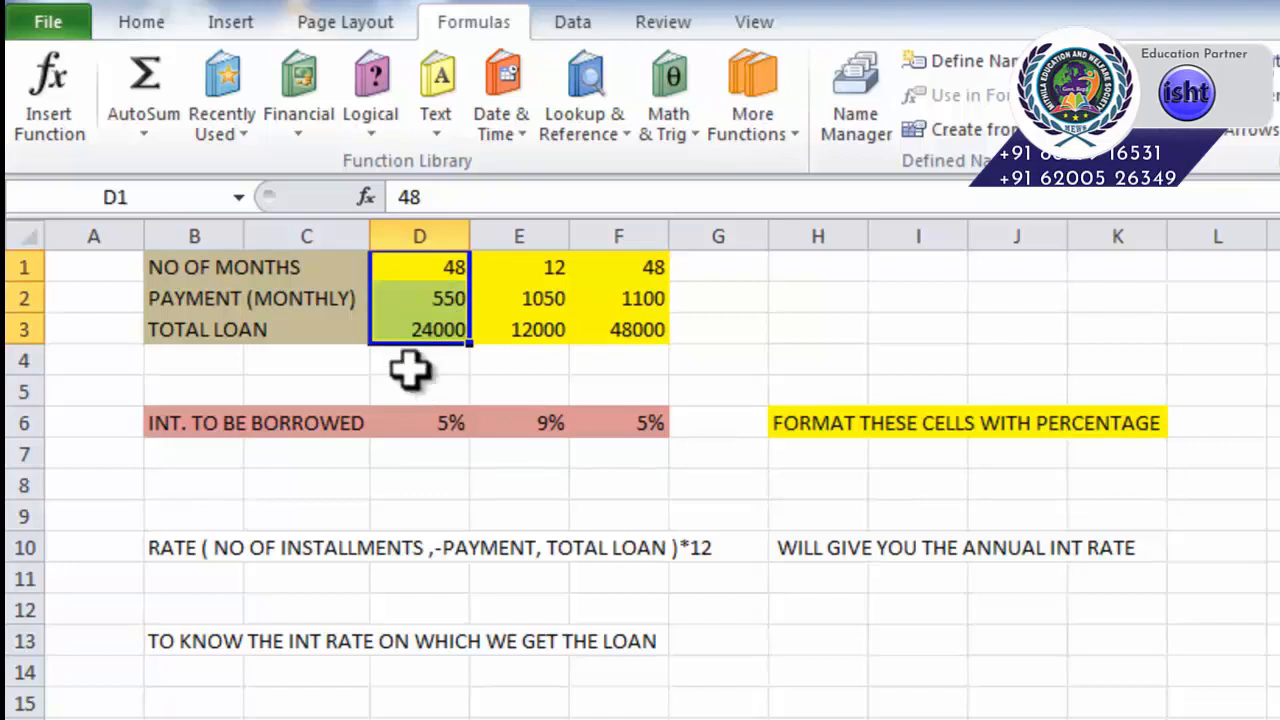
Examine each argument of the RATE formula in D6 and its multiplication by 12, leaving the formula as it is.
left_click(423, 423)
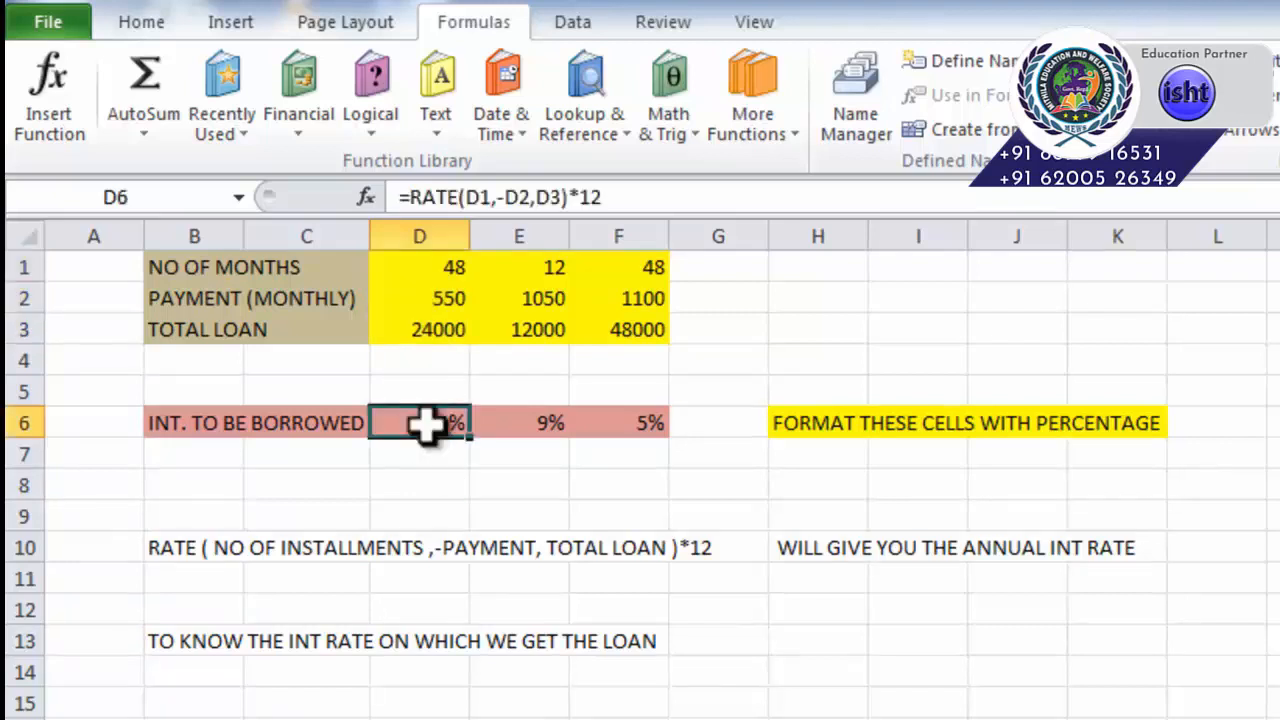
double_click(425, 424)
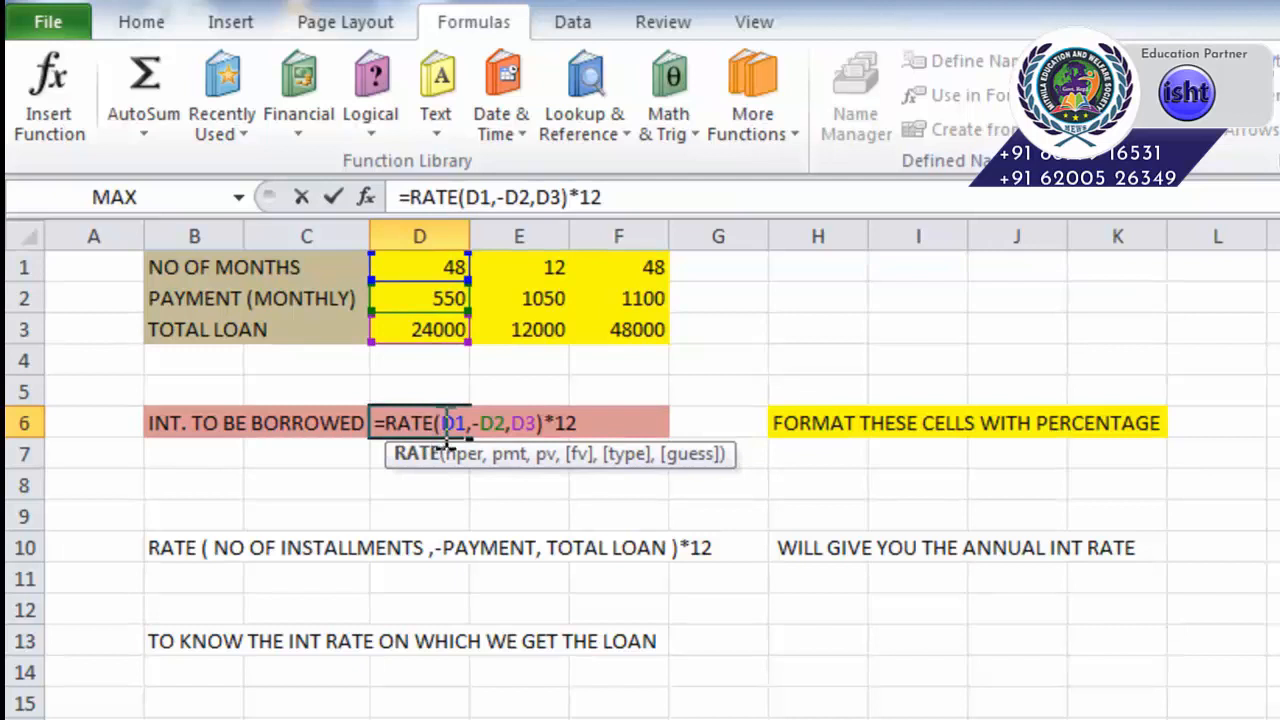
left_click_drag(444, 424, 471, 424)
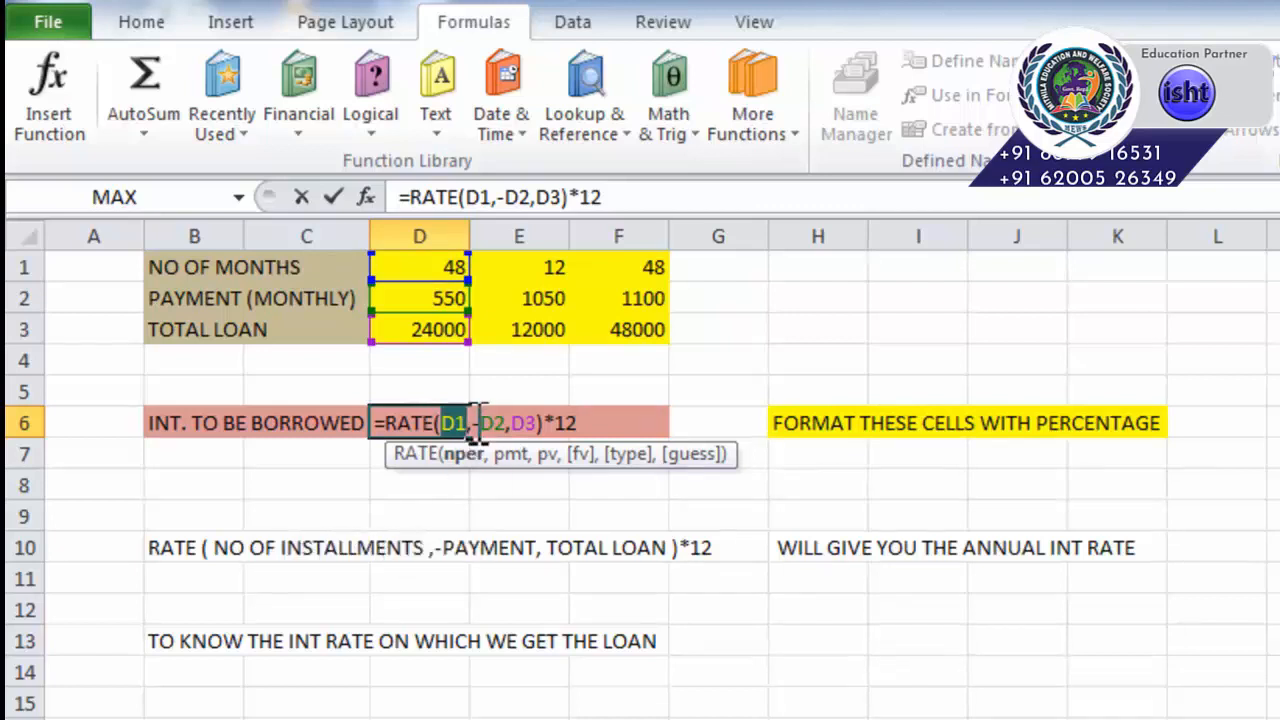
left_click_drag(472, 423, 506, 423)
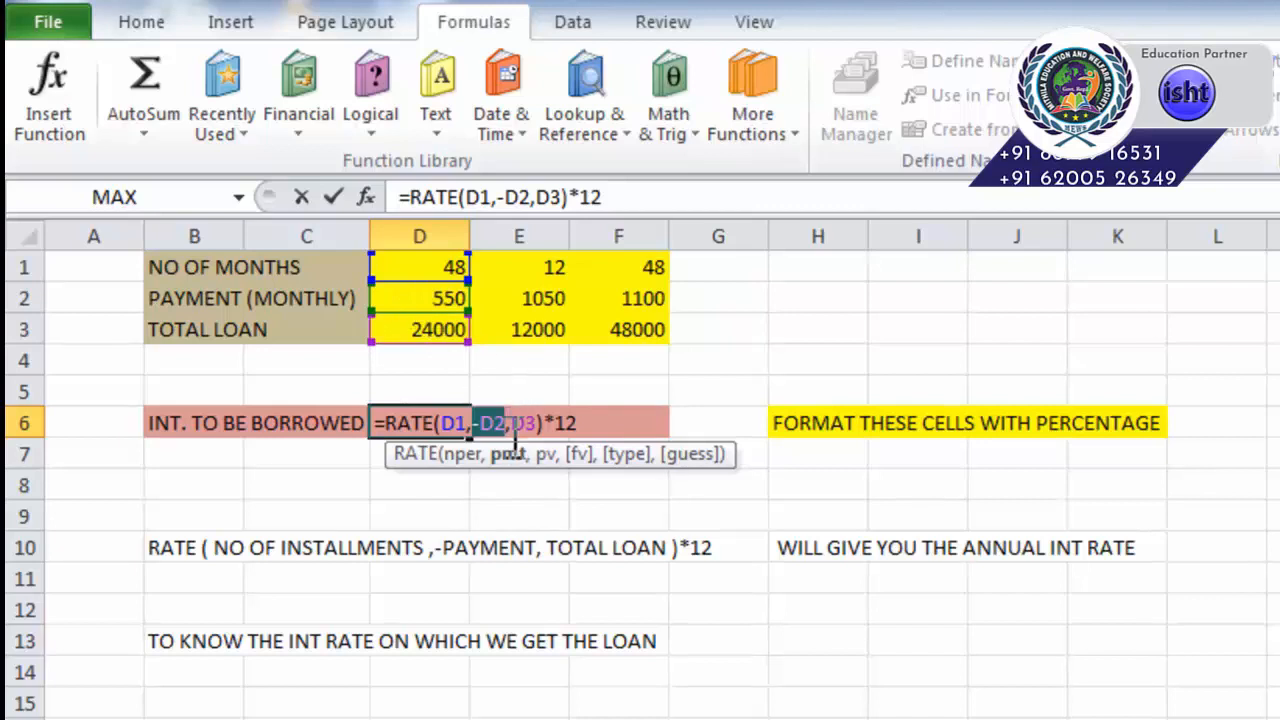
left_click_drag(512, 423, 542, 424)
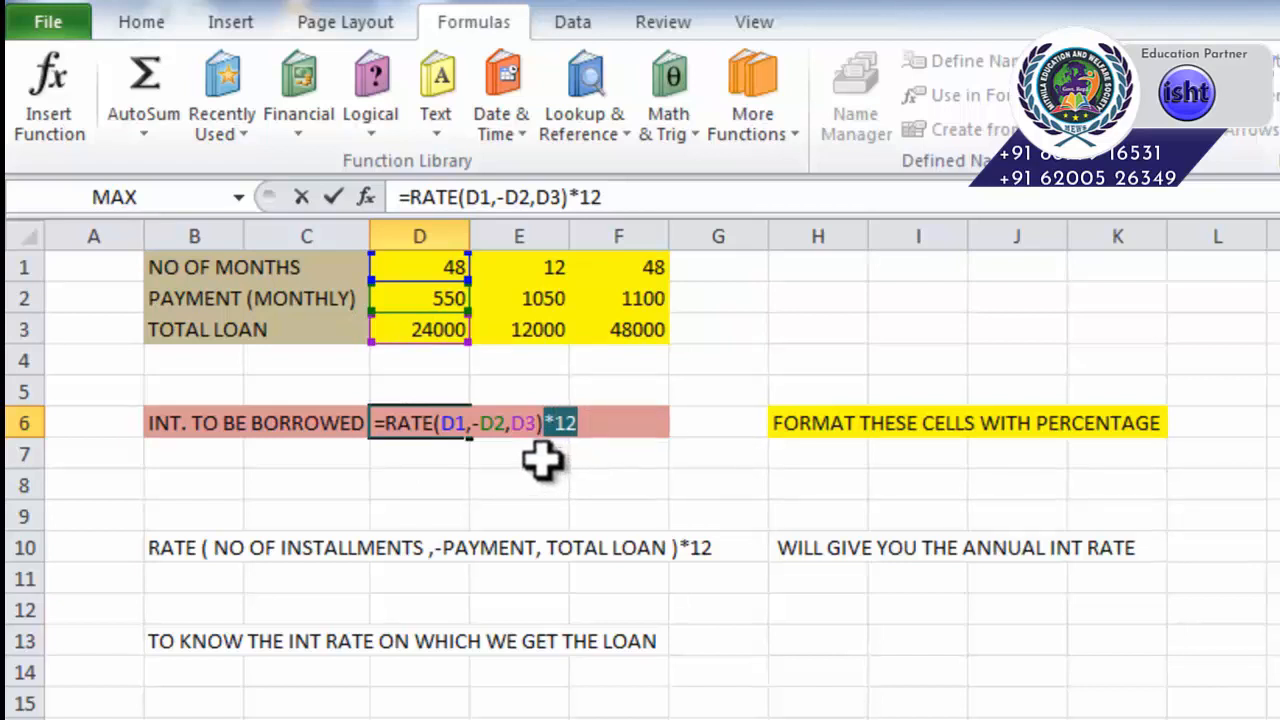
key("Return")
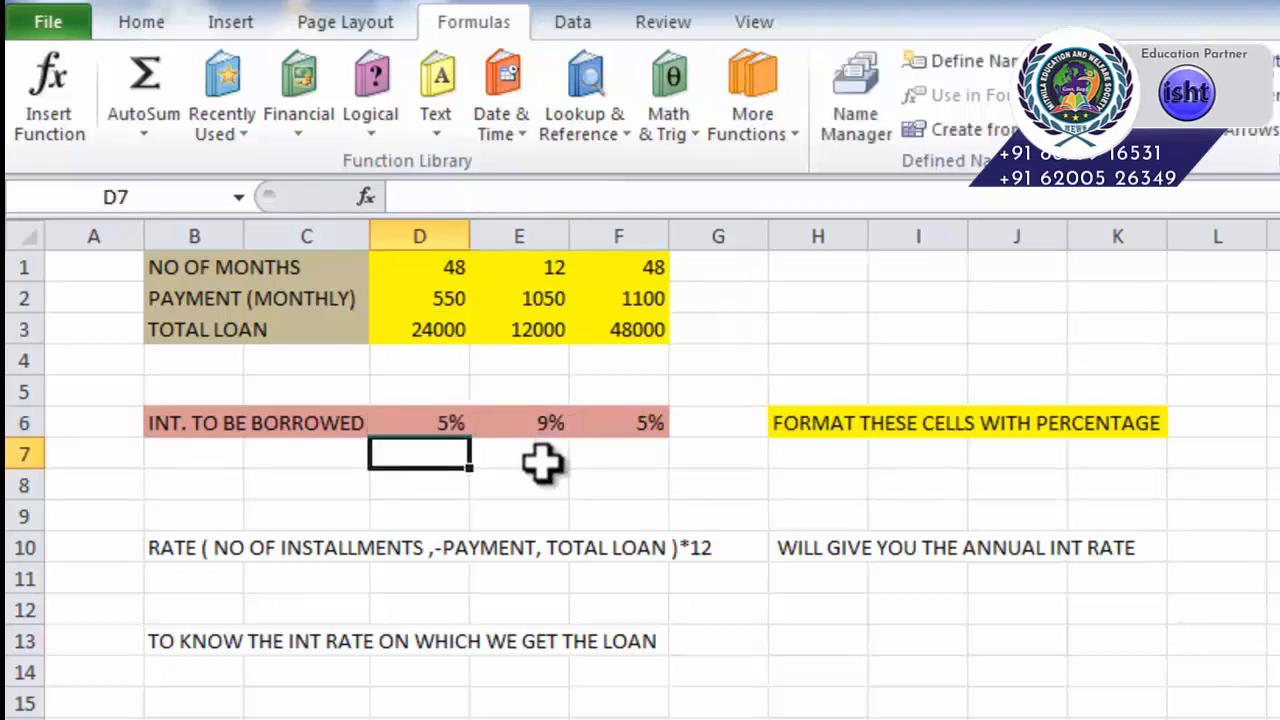
Review the interest rates in row 6, the note about percentage formatting, and the number format of D6.
left_click(449, 424)
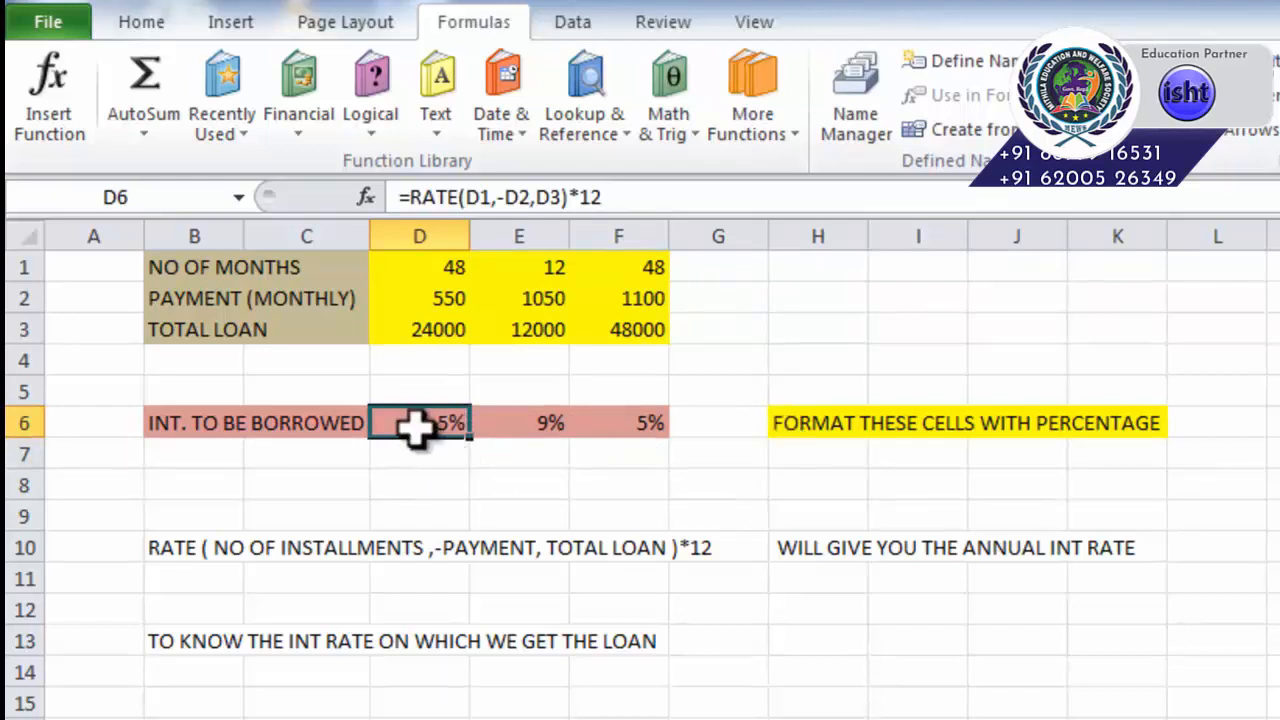
left_click_drag(423, 423, 571, 423)
left_click(805, 428)
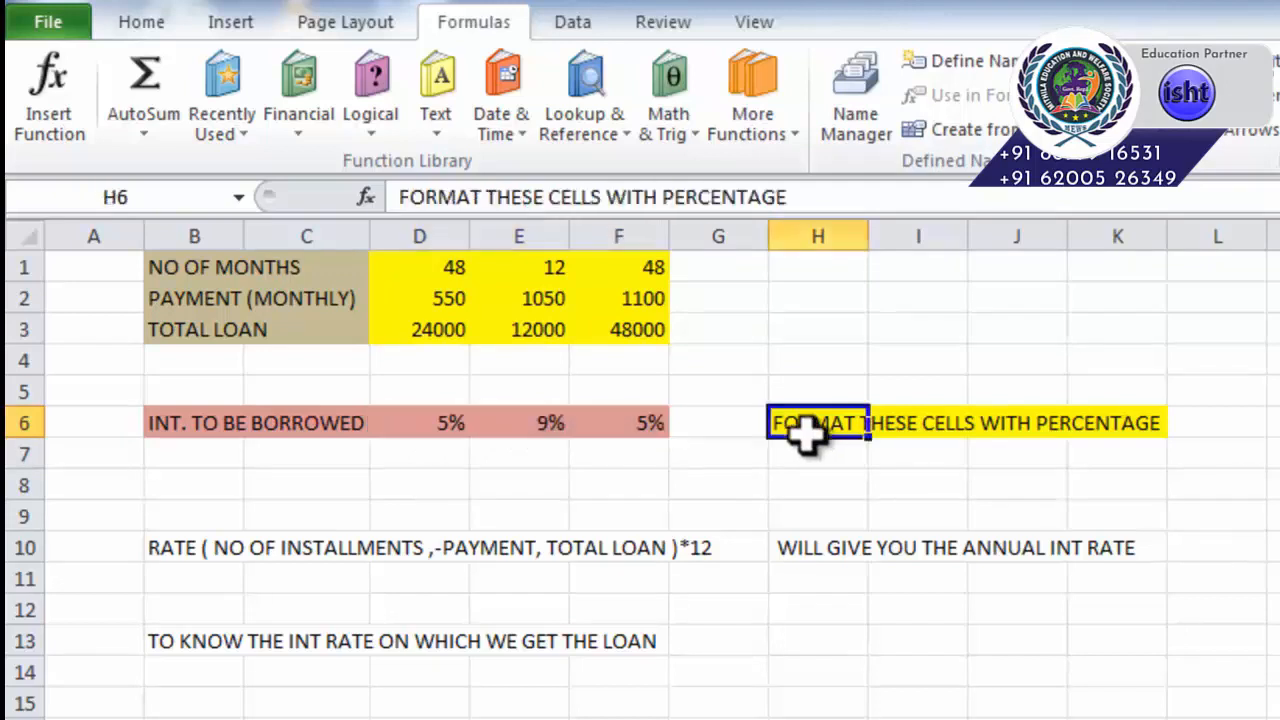
left_click_drag(805, 428, 1080, 422)
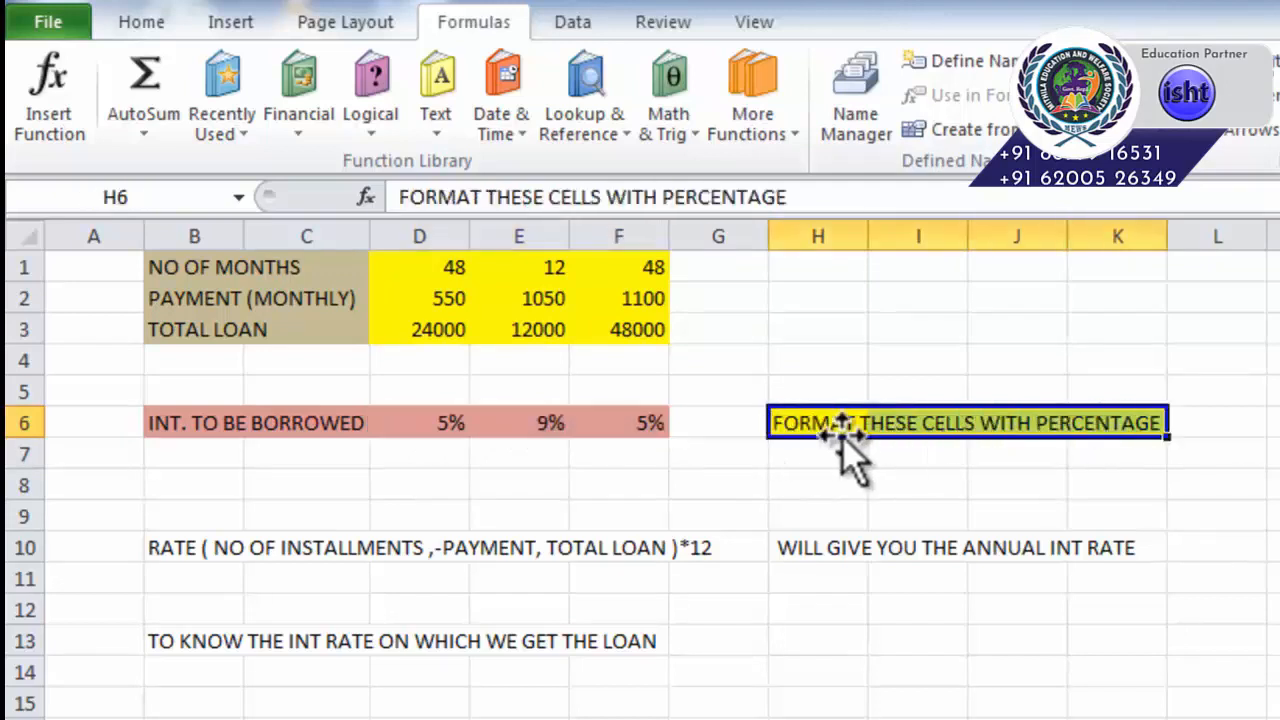
left_click(412, 424)
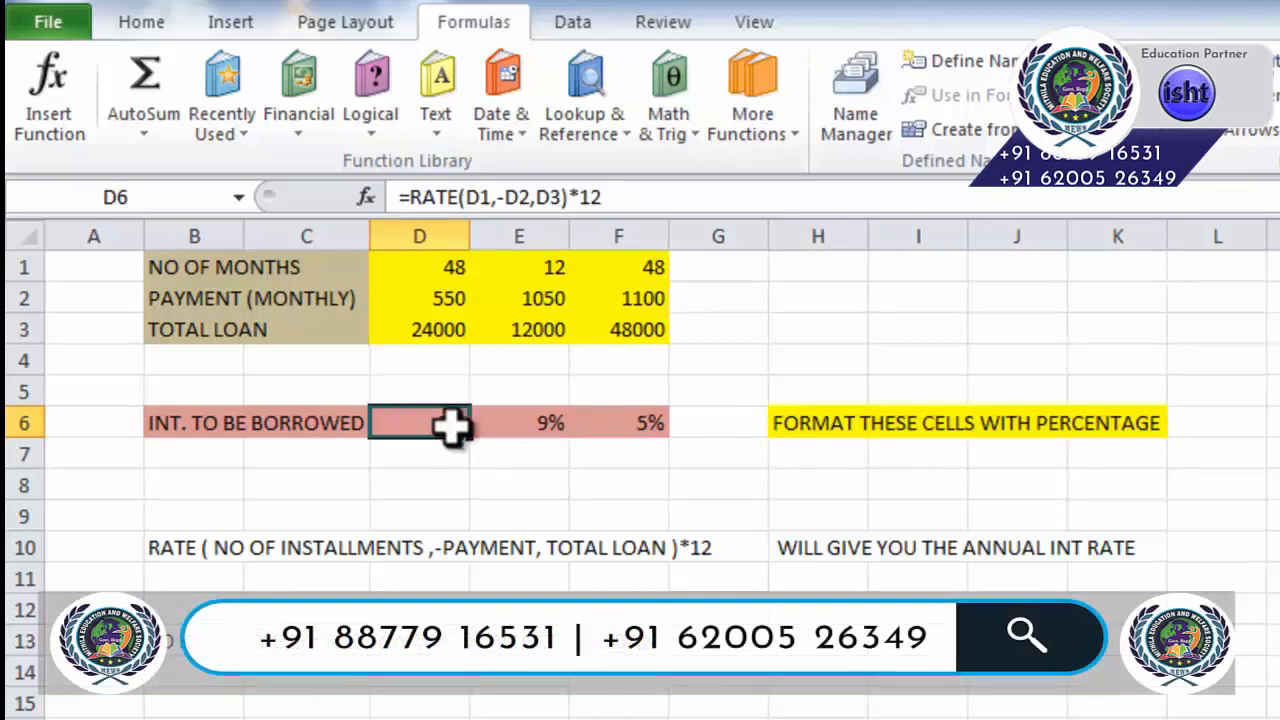
left_click(429, 457)
left_click(429, 418)
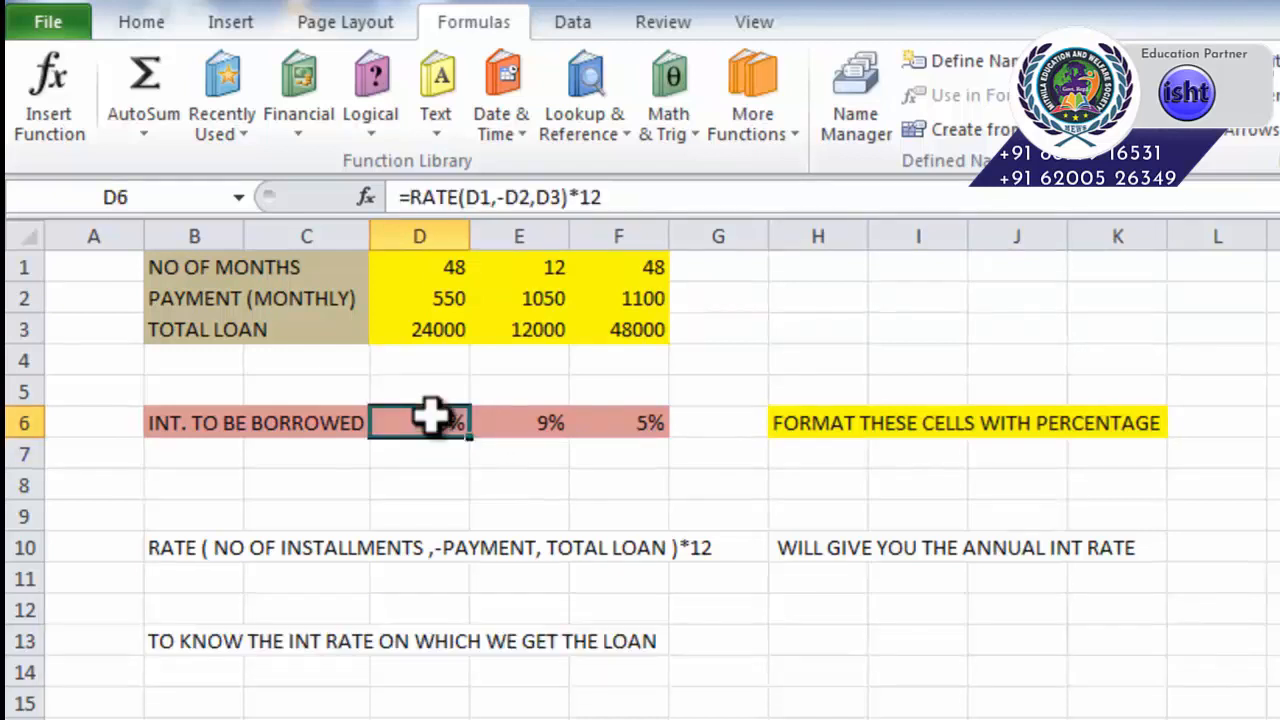
left_click(145, 25)
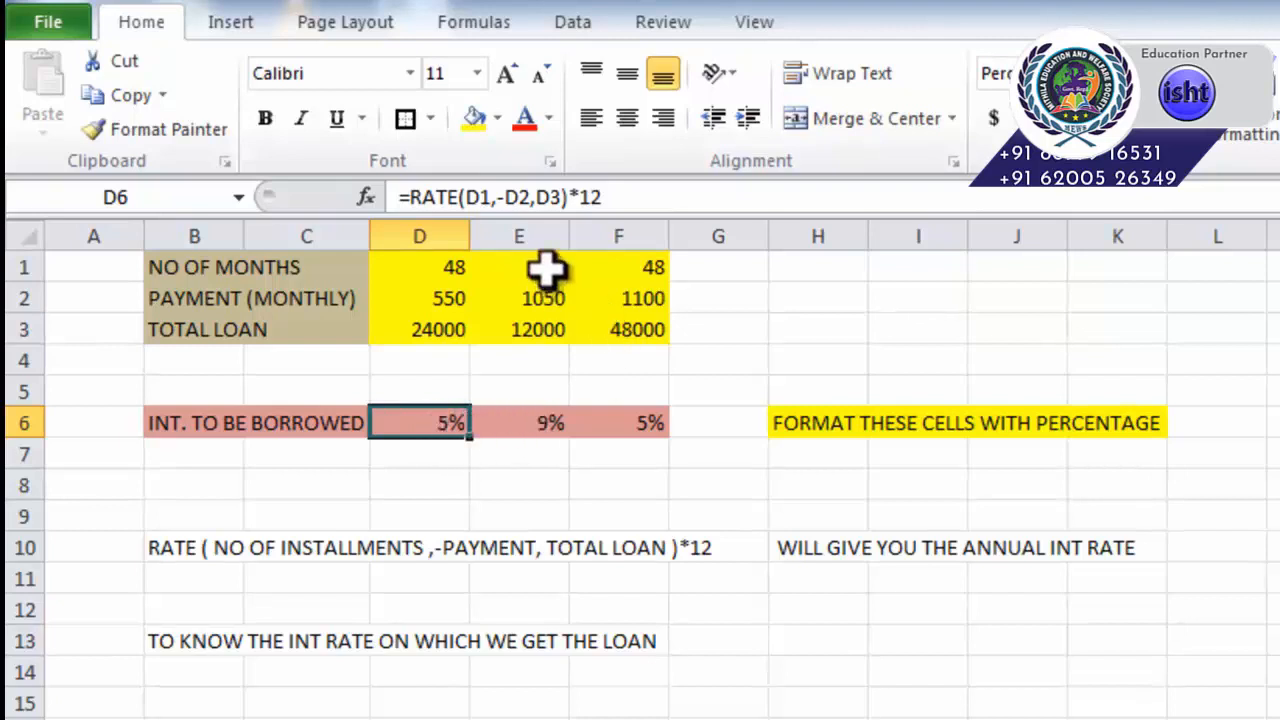
Review the second and third loans' months, payment and total in E1:F3, and the RATE formula in E6.
left_click_drag(543, 266, 543, 321)
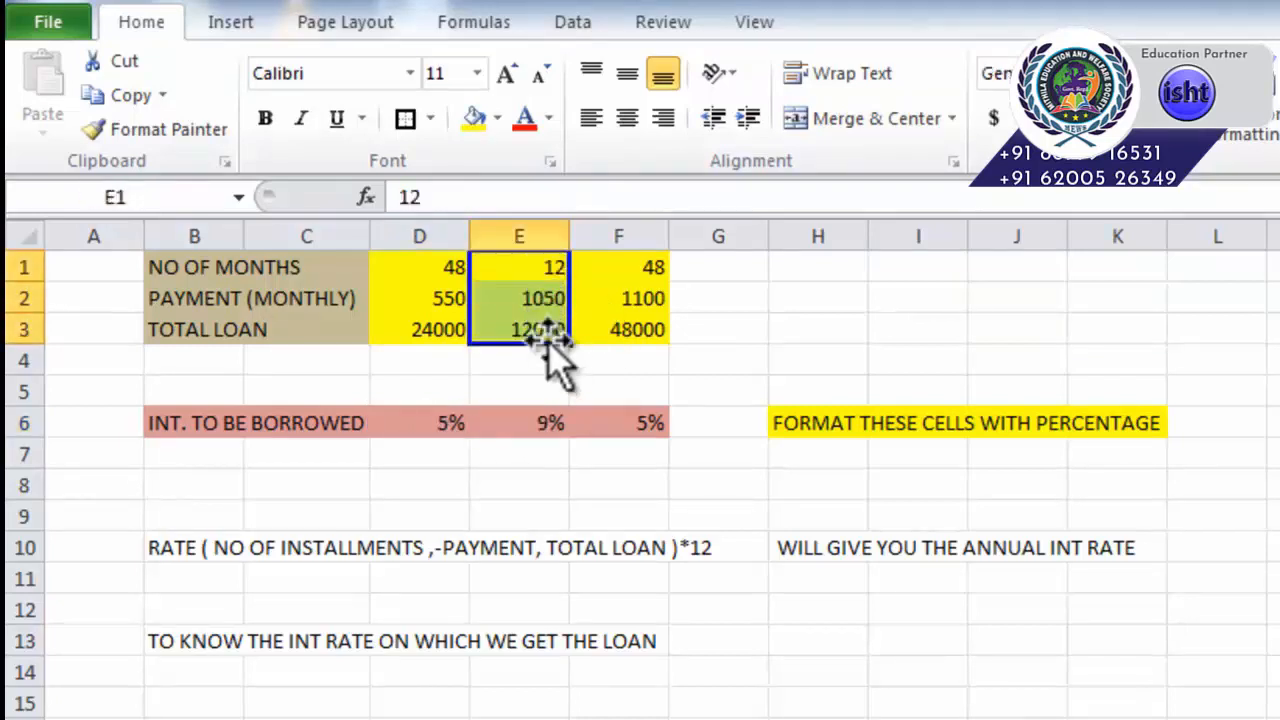
left_click(544, 323)
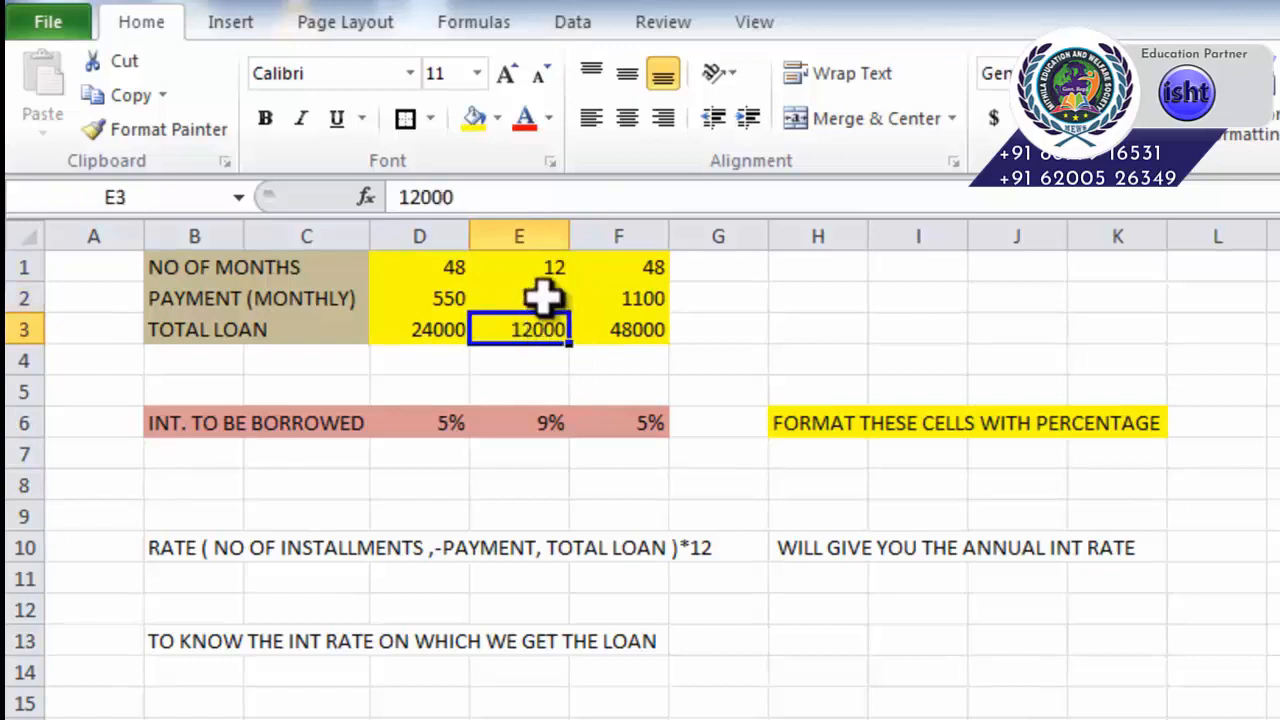
left_click(541, 296)
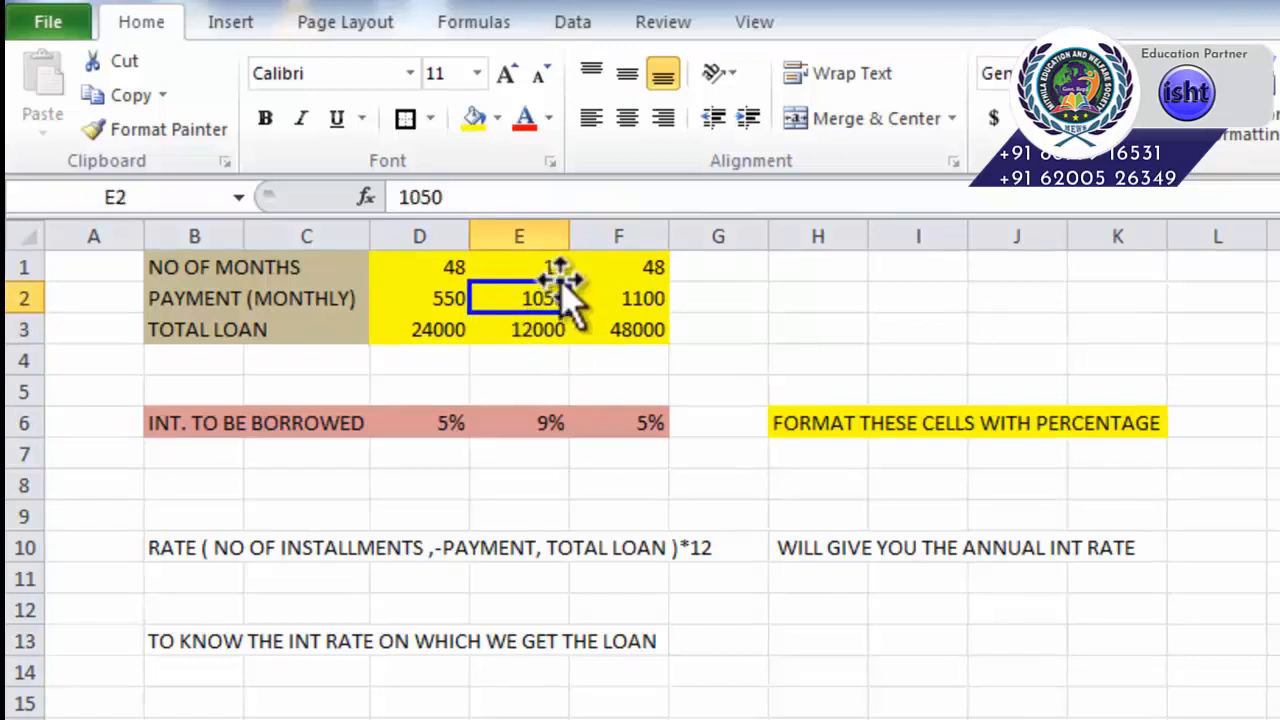
left_click(548, 268)
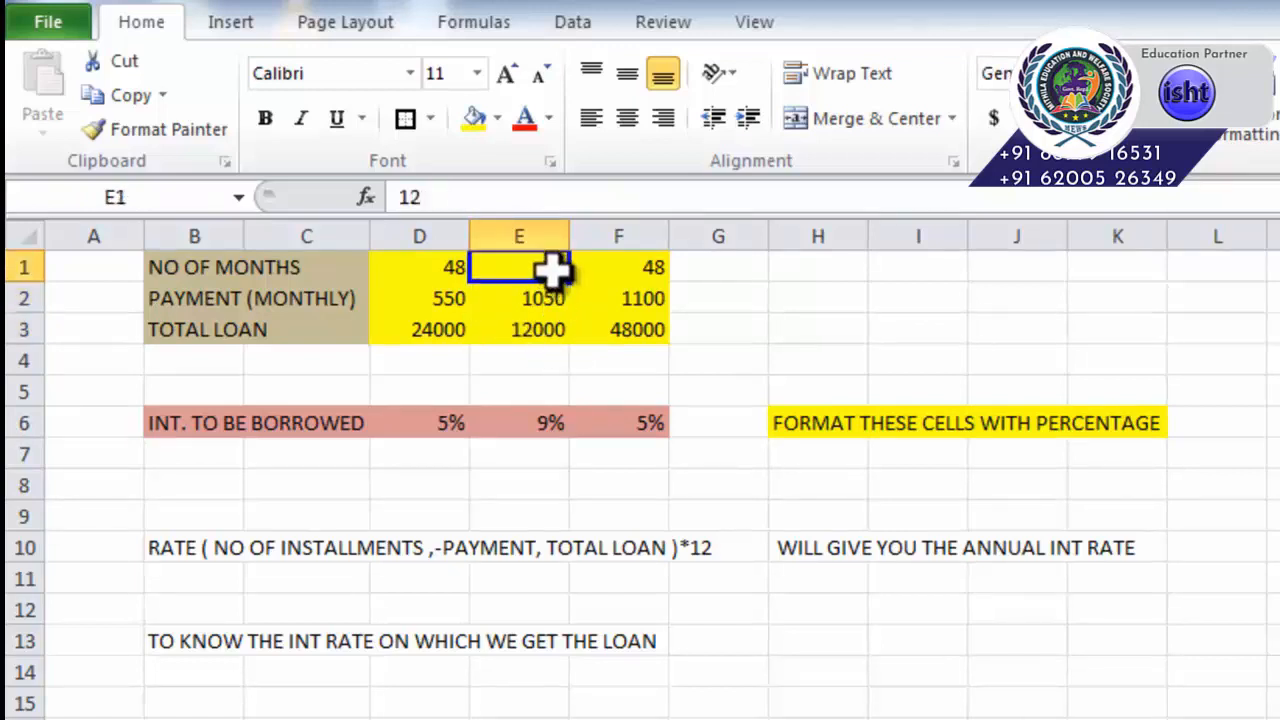
left_click(553, 423)
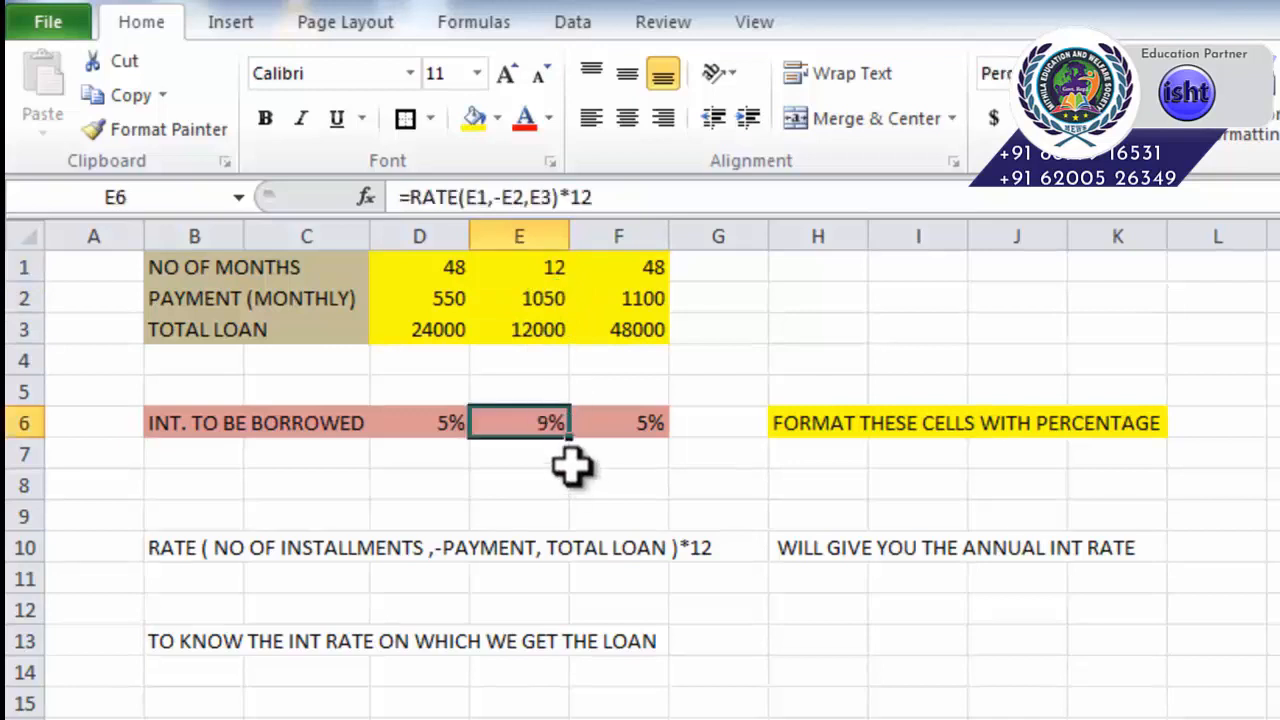
left_click_drag(650, 268, 654, 323)
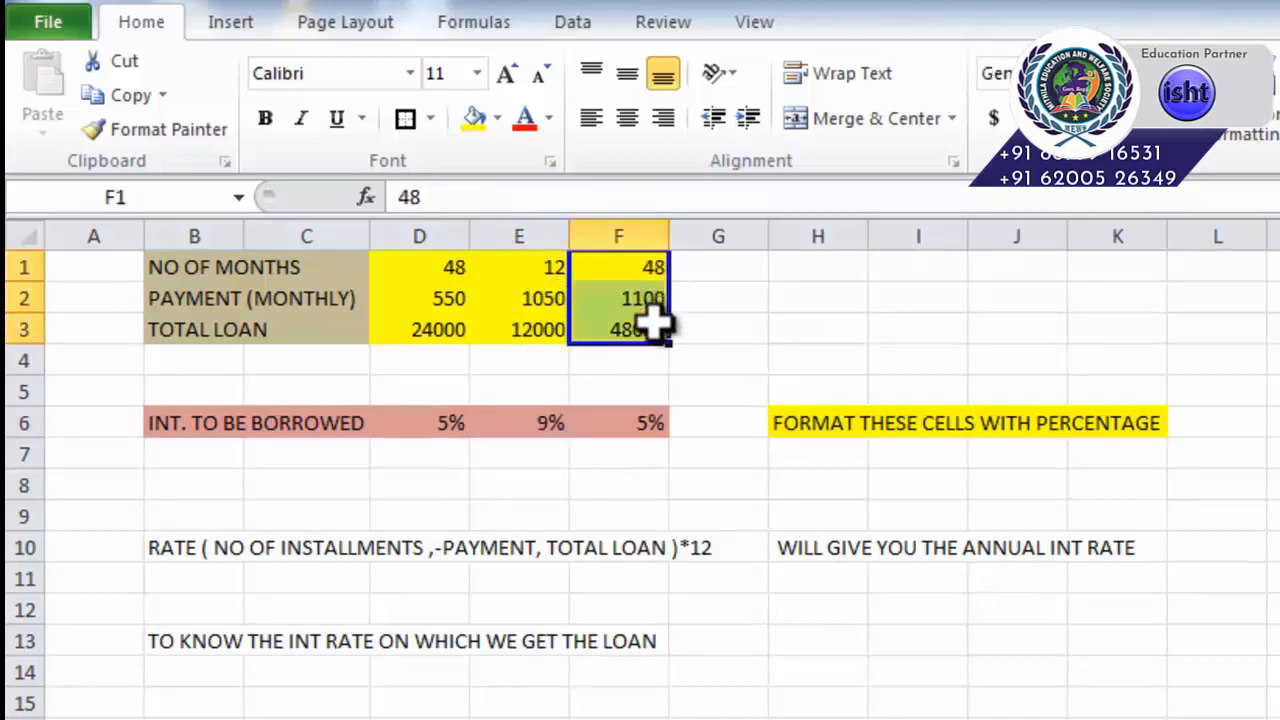
left_click(617, 482)
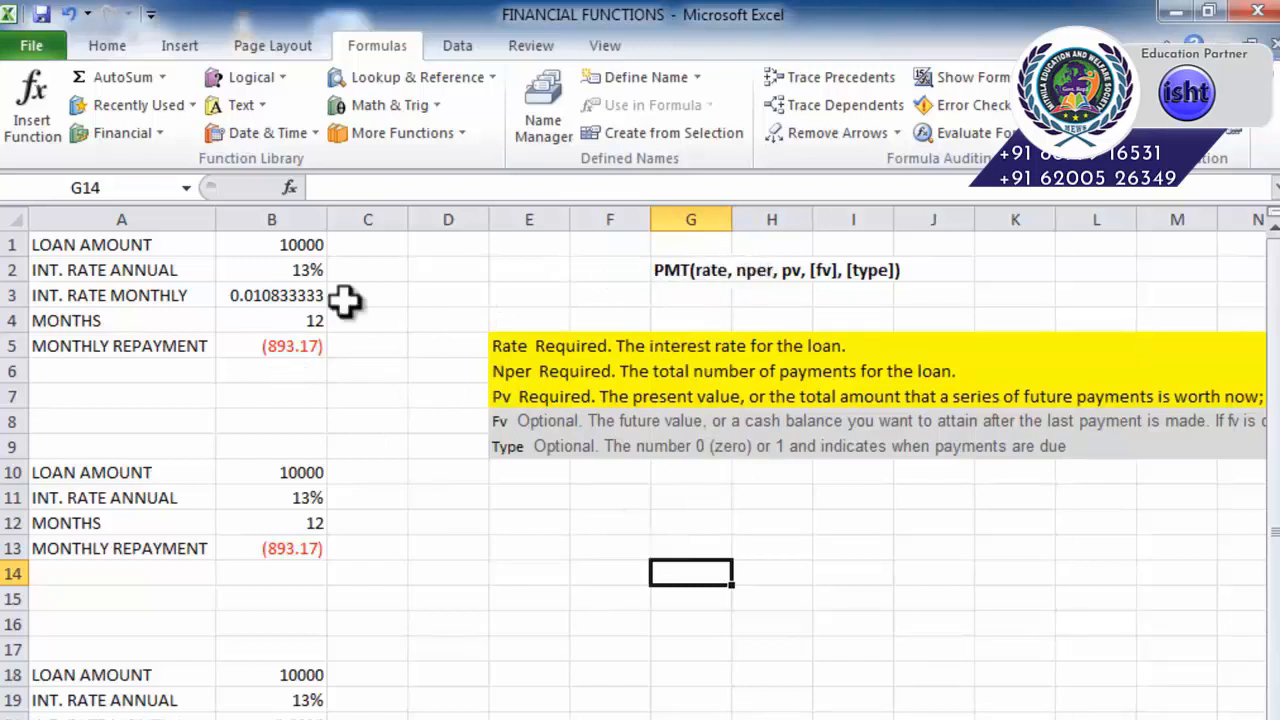
On the PMT sheet, review the first loan's amount, annual rate and months in column B, and the PMT syntax in row 2.
left_click(270, 244)
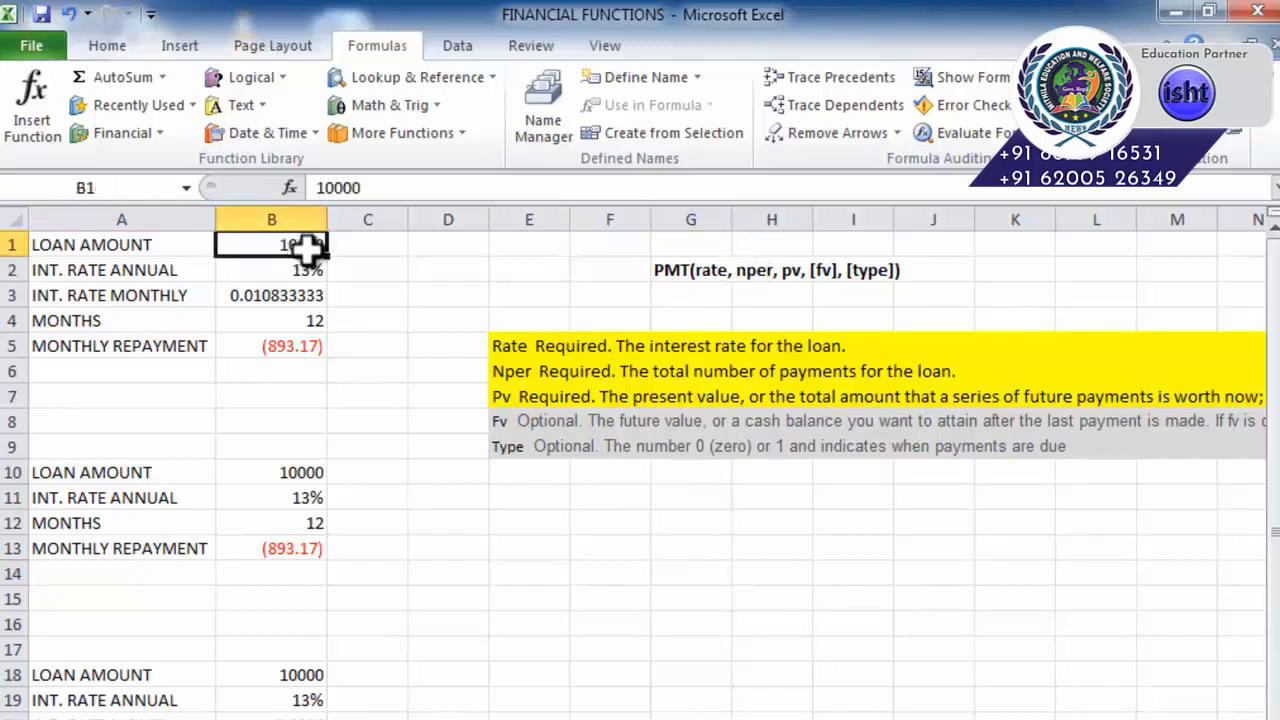
left_click(236, 270)
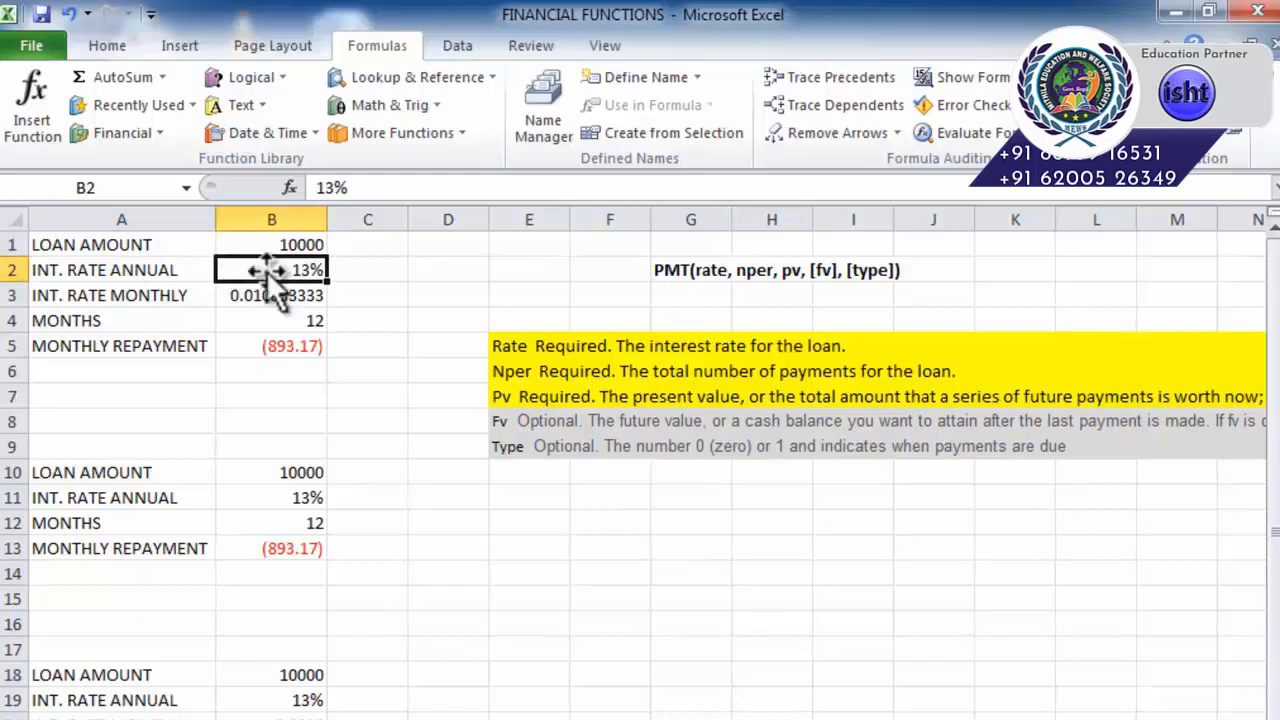
left_click(268, 320)
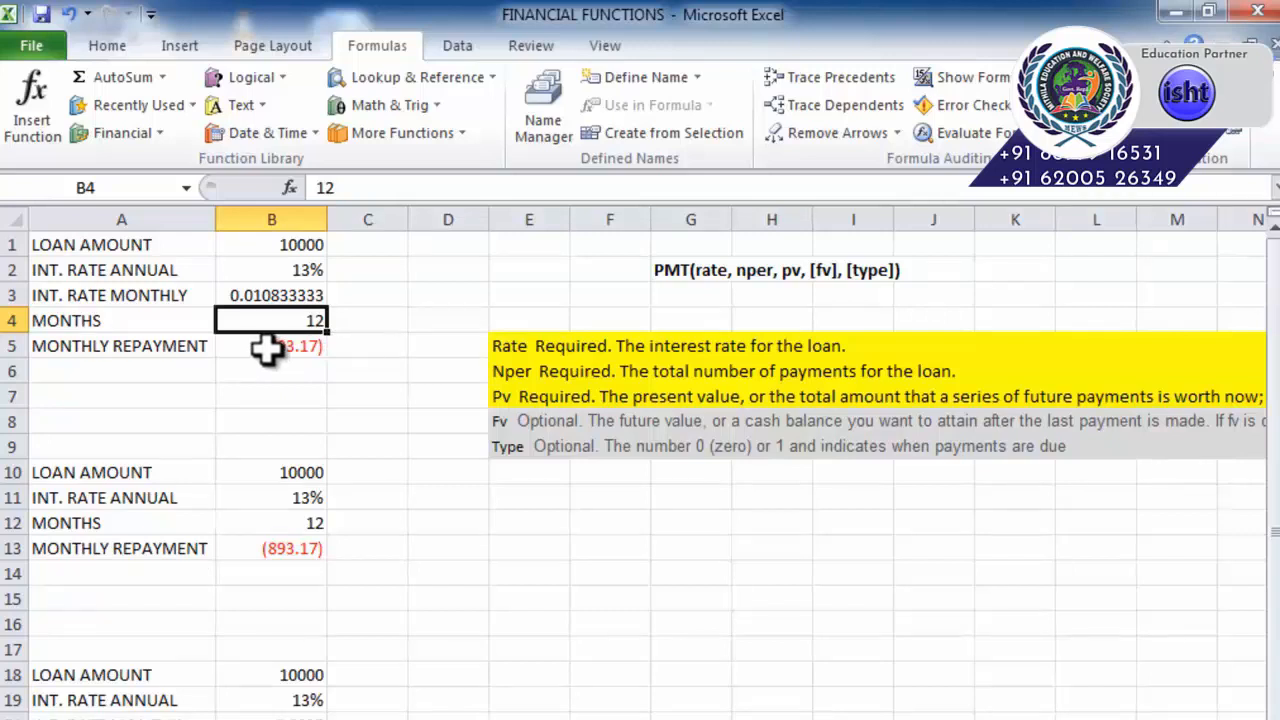
left_click(710, 272)
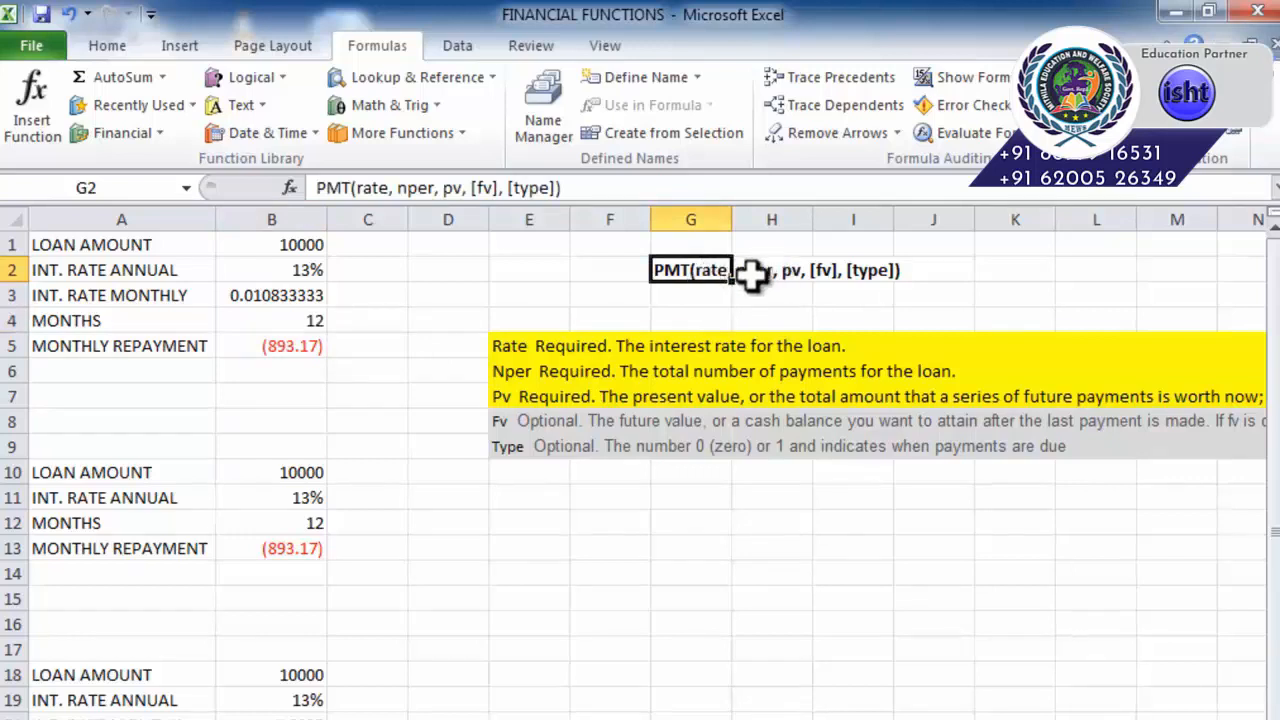
left_click(750, 272)
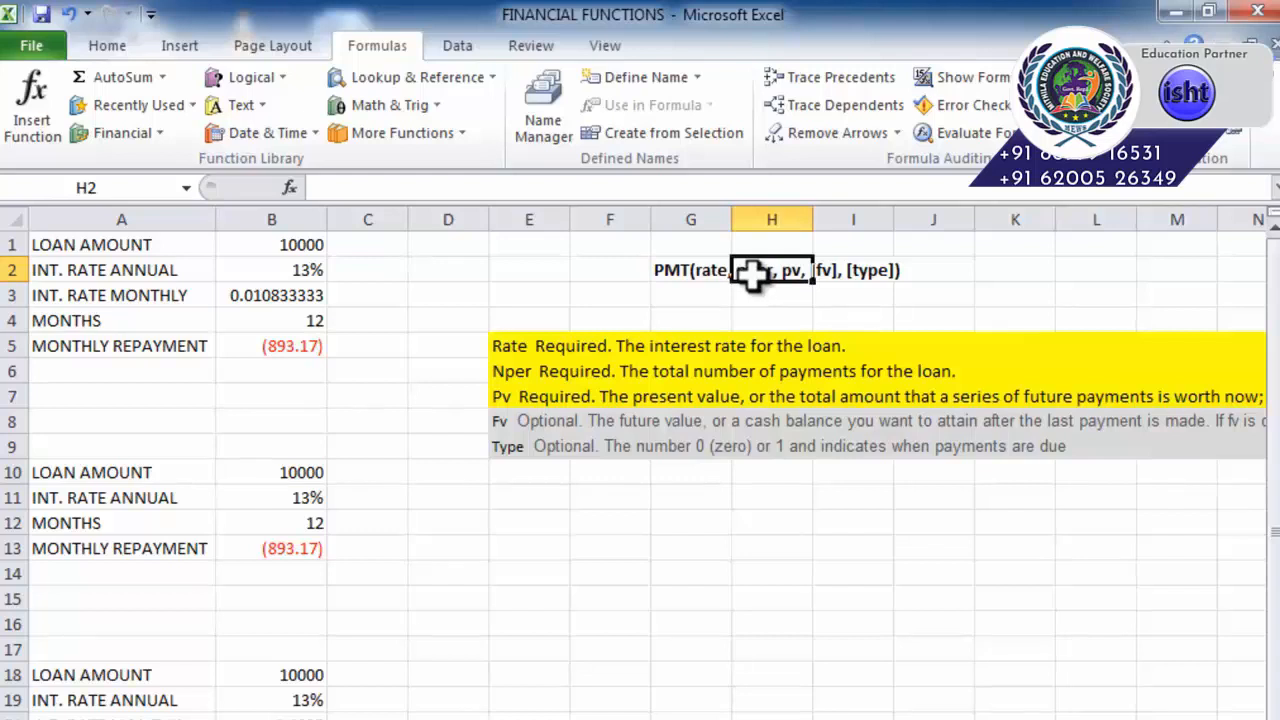
left_click(827, 281)
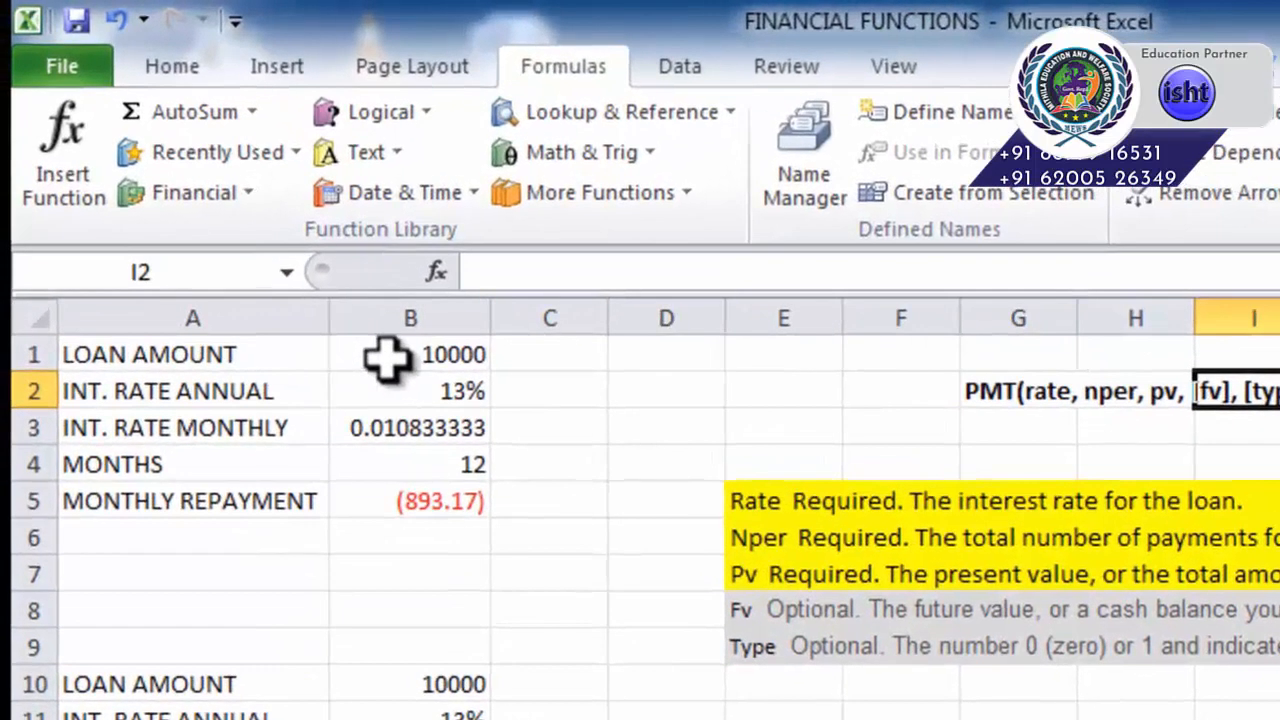
Examine the first loan's amount and annual rate, and how the formula in B3 derives the monthly rate, leaving it as it is.
left_click(256, 244)
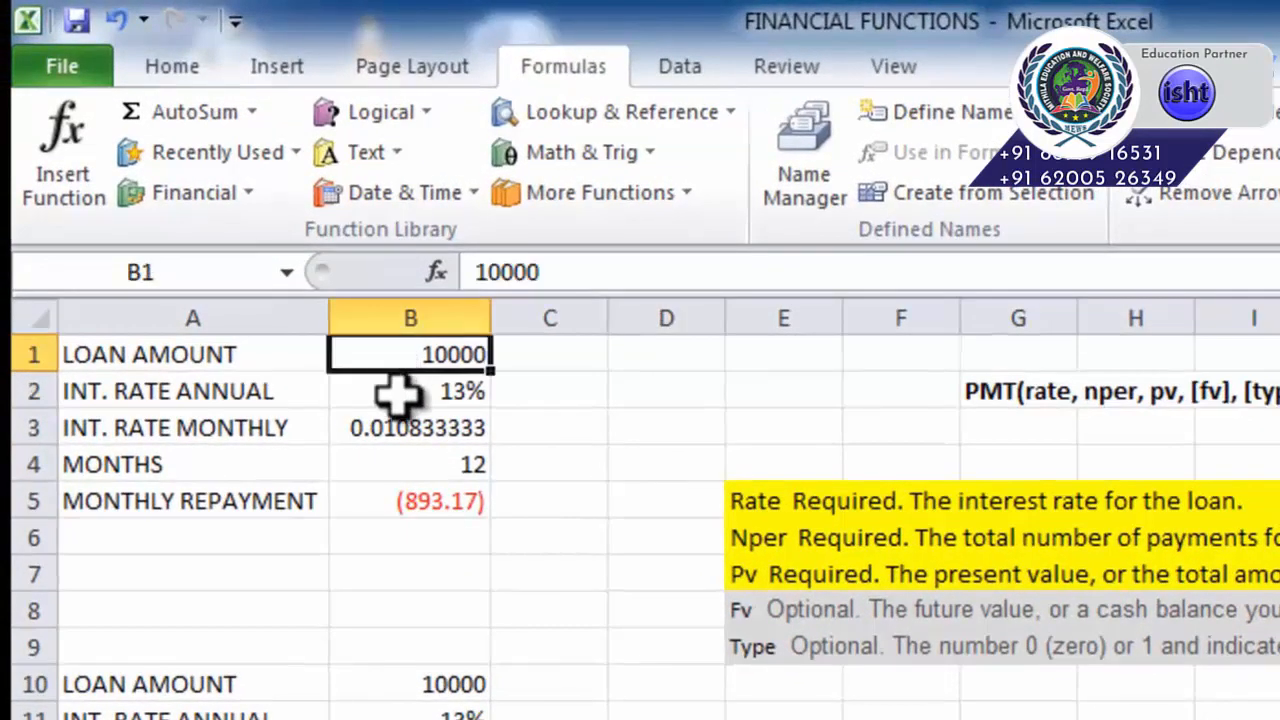
left_click(398, 396)
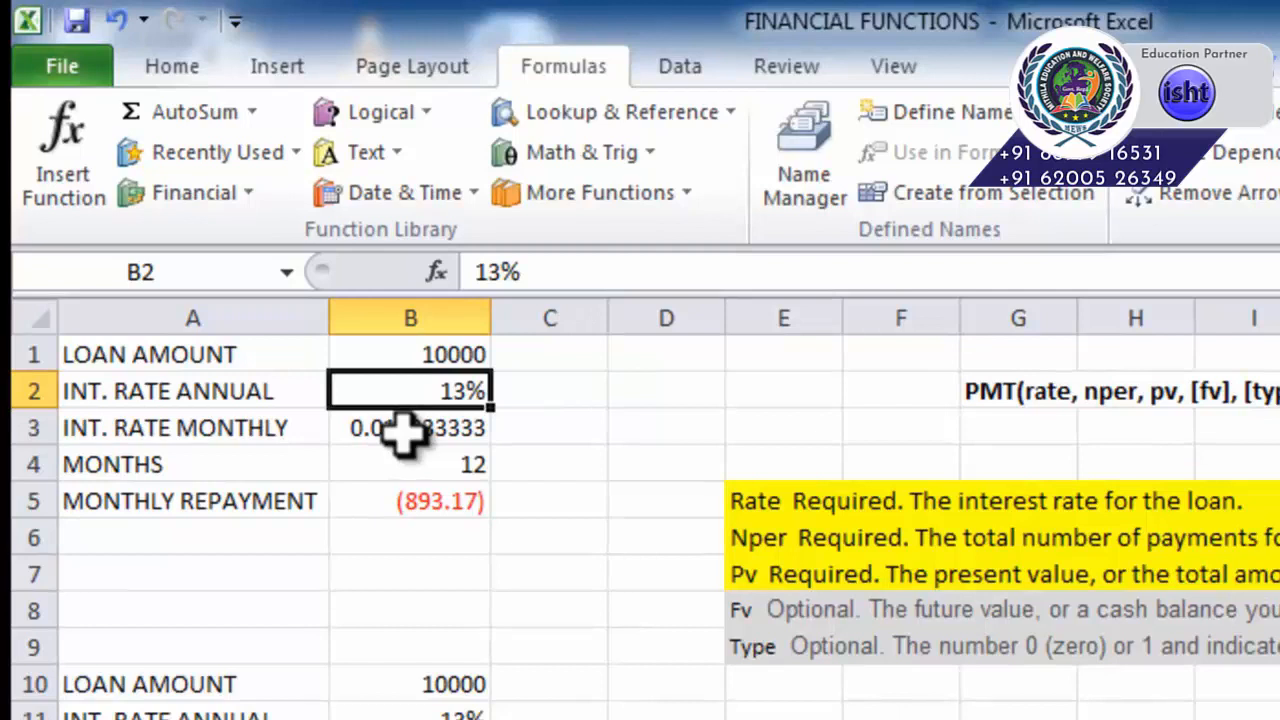
left_click(403, 433)
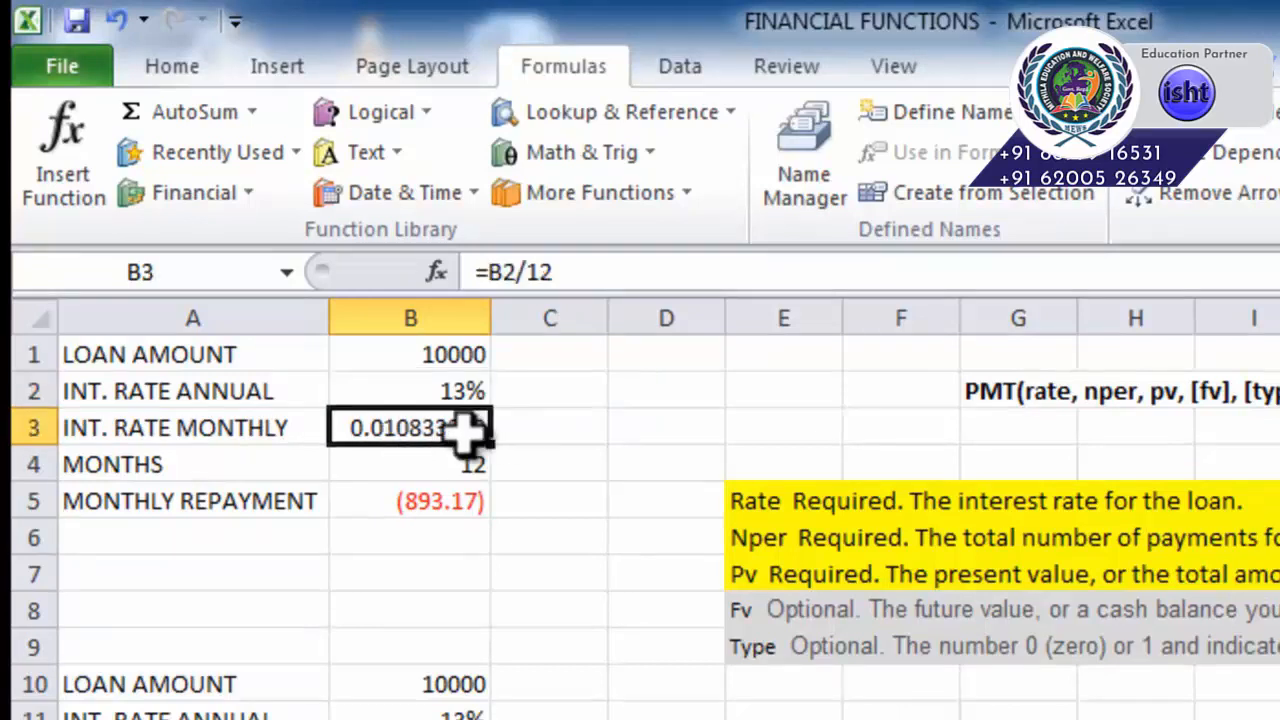
left_click_drag(565, 272, 470, 270)
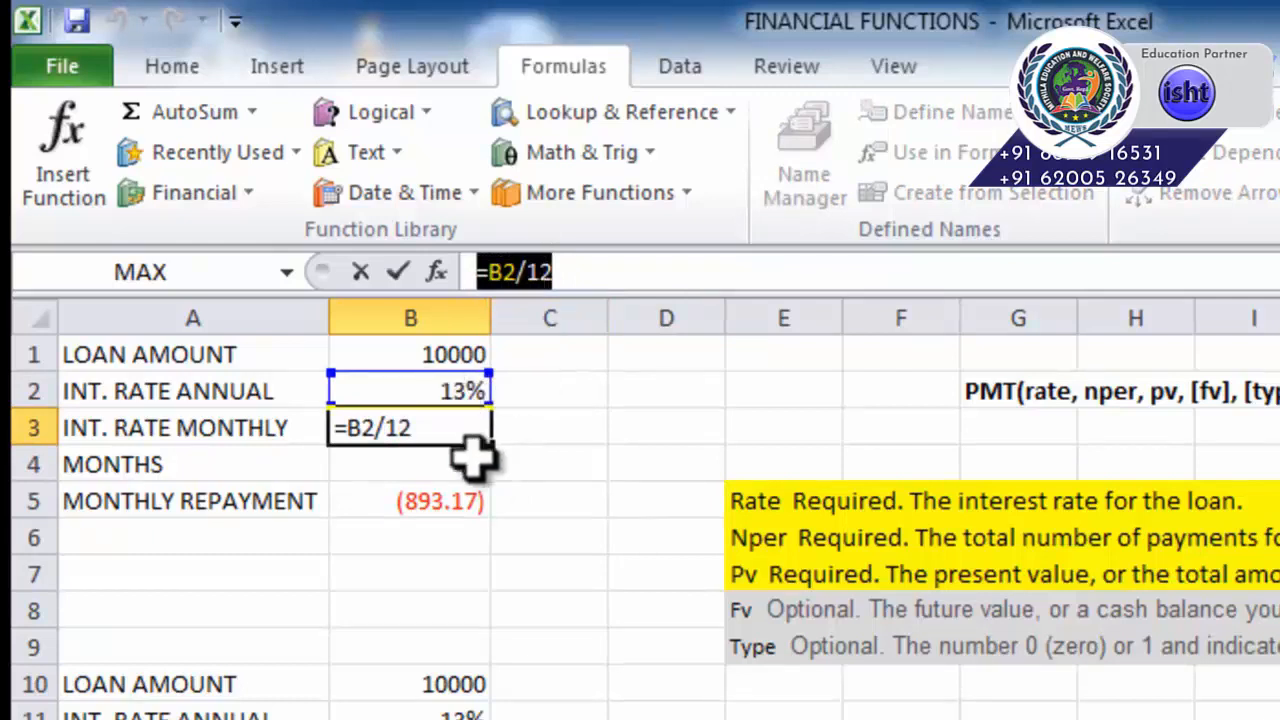
key("Return")
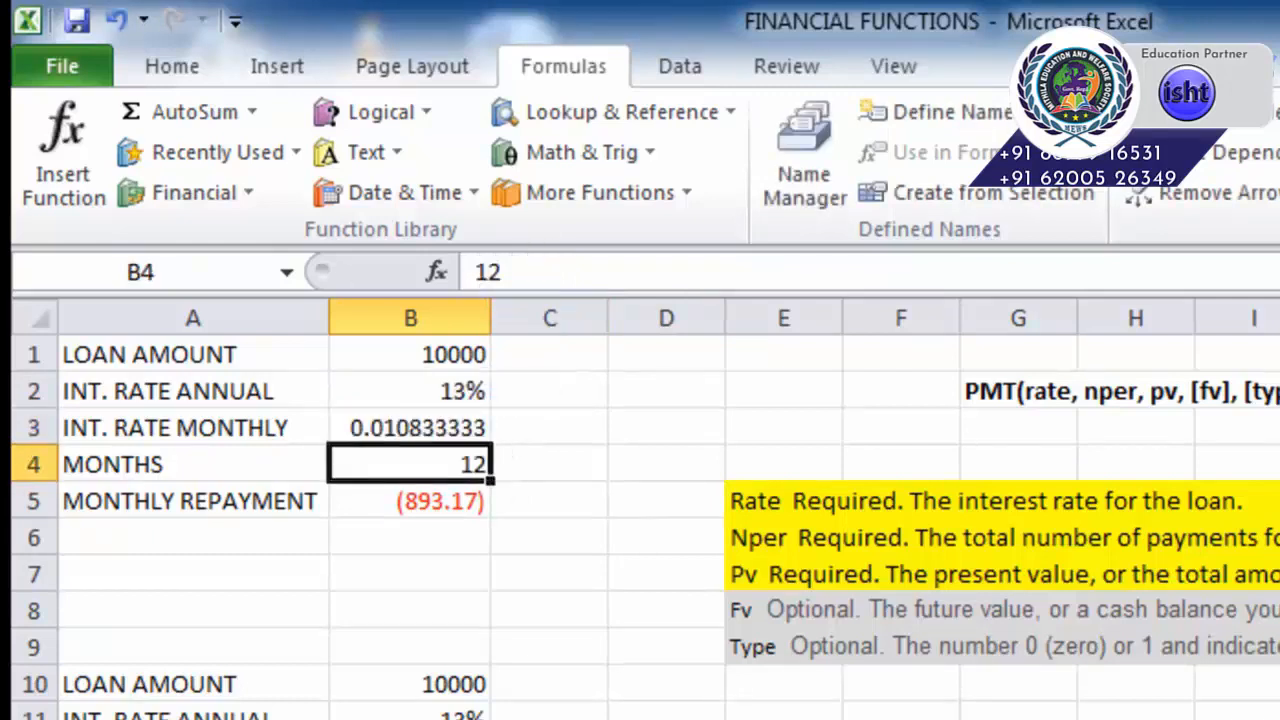
Examine the rate, nper and pv arguments of the PMT formula in B5, leaving the formula as it is.
left_click(445, 503)
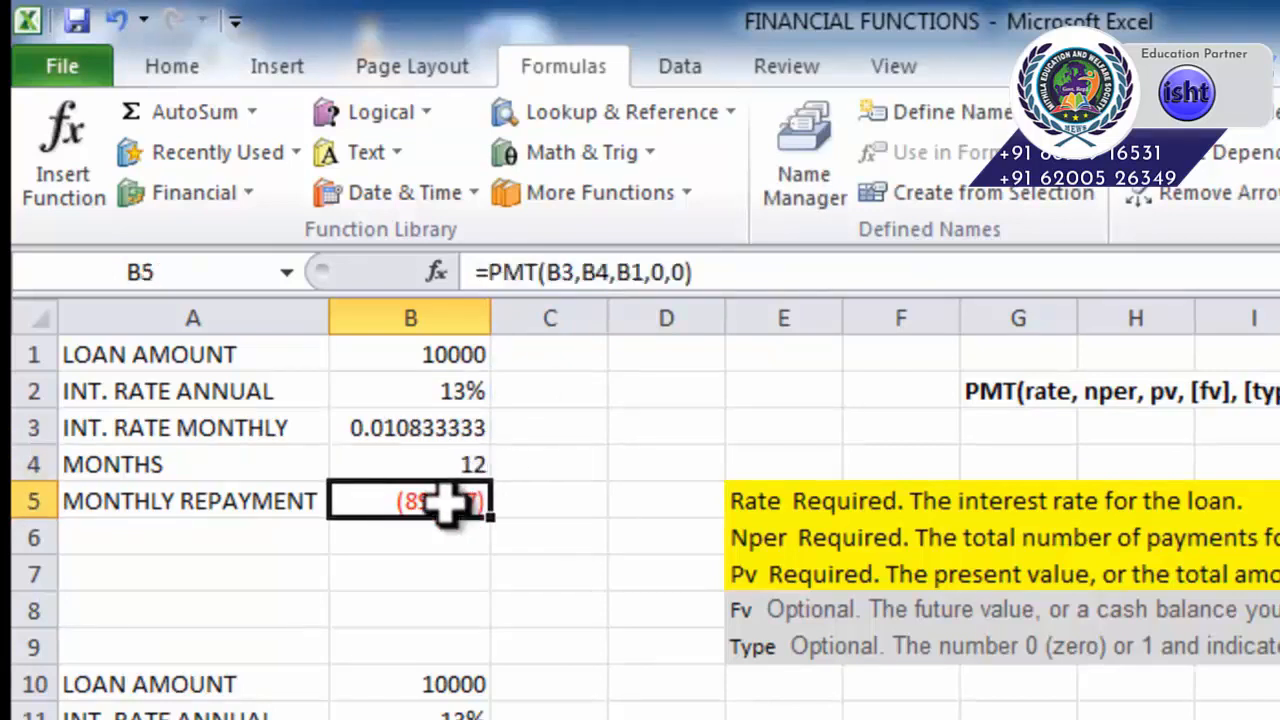
double_click(450, 508)
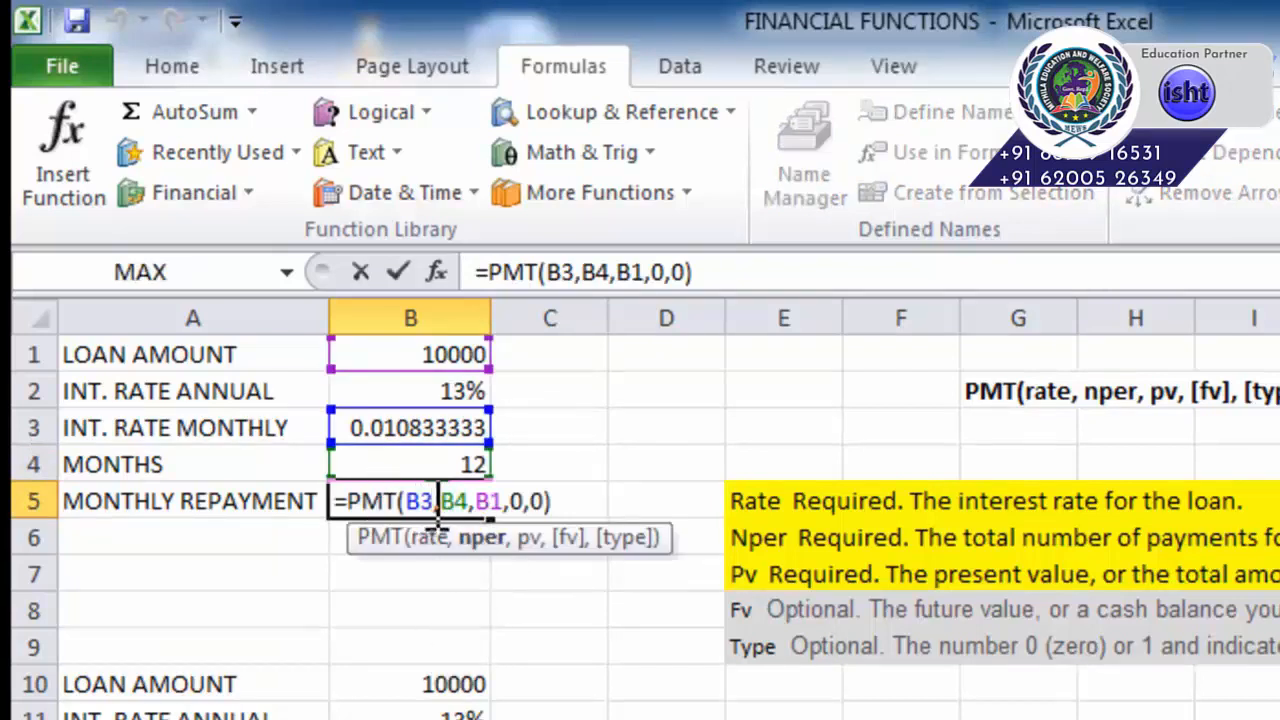
double_click(418, 500)
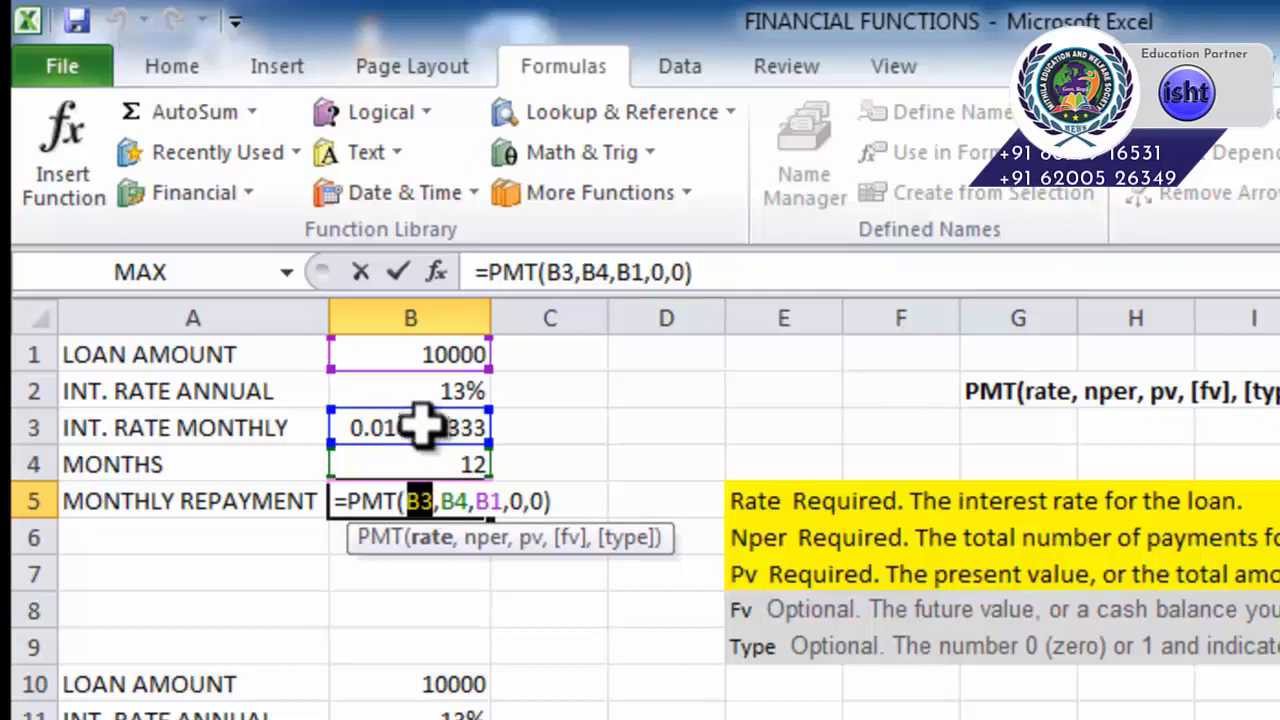
double_click(453, 501)
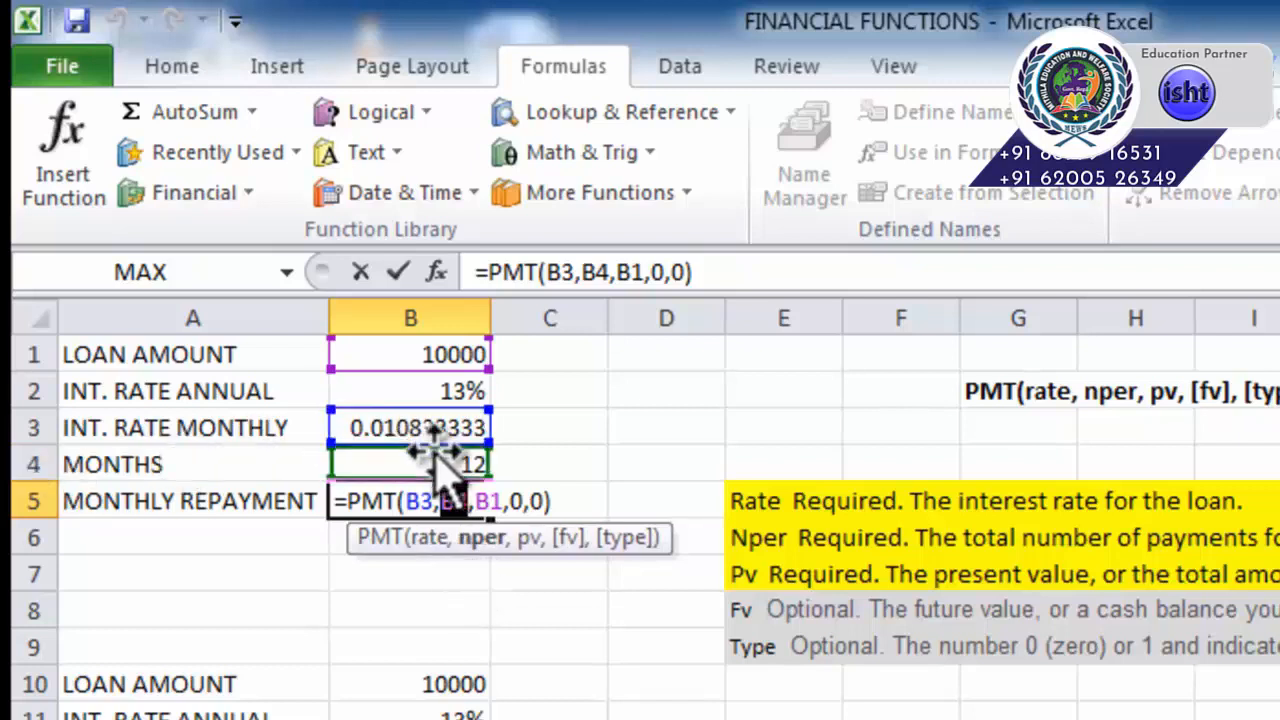
double_click(487, 501)
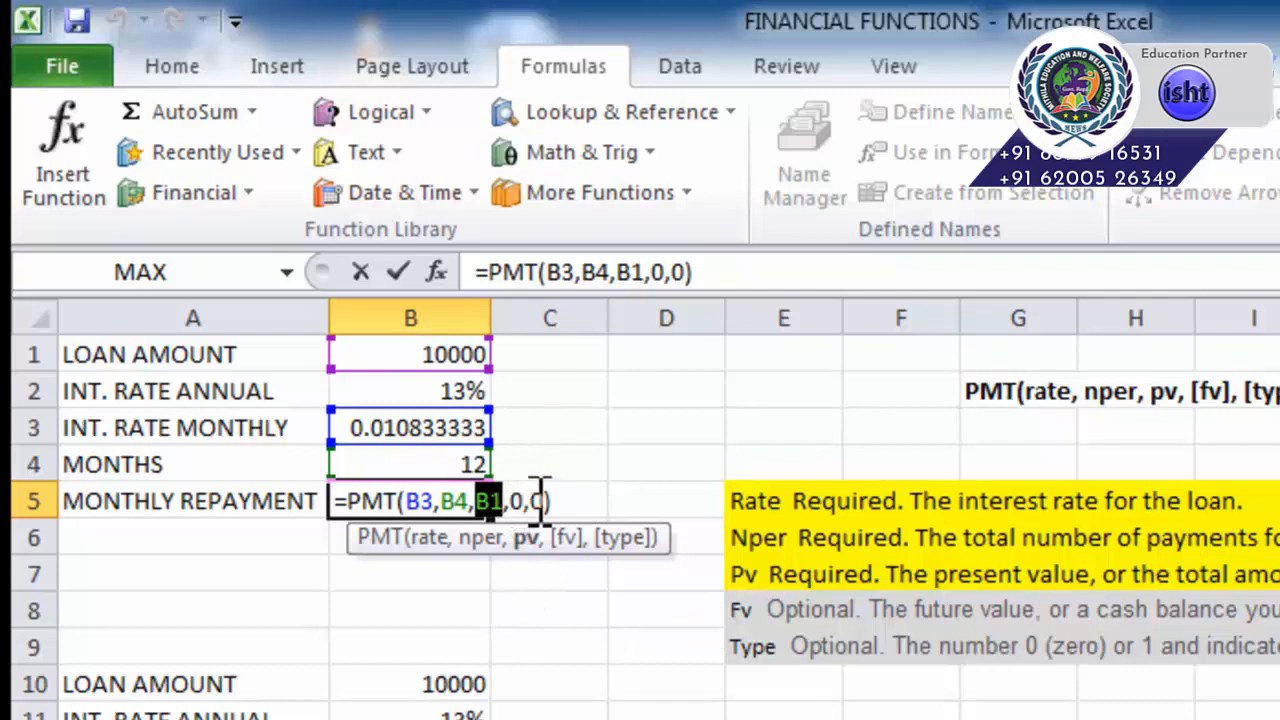
key("Return")
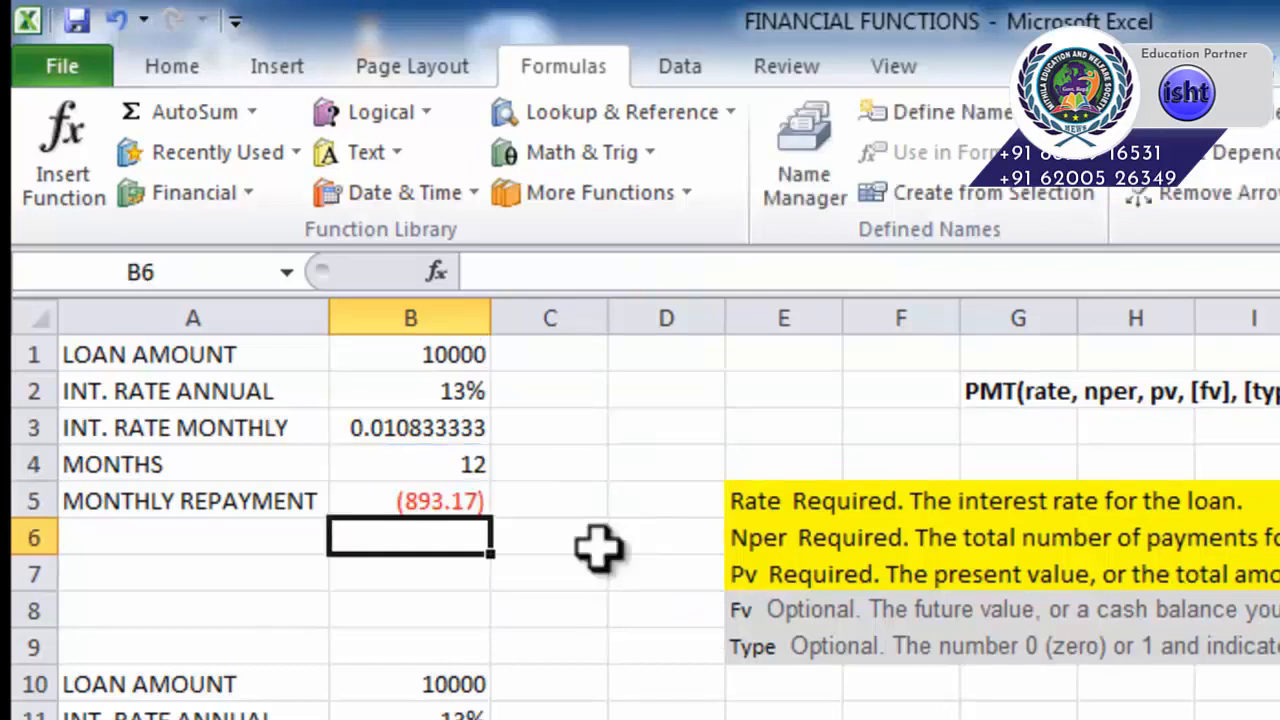
left_click(458, 500)
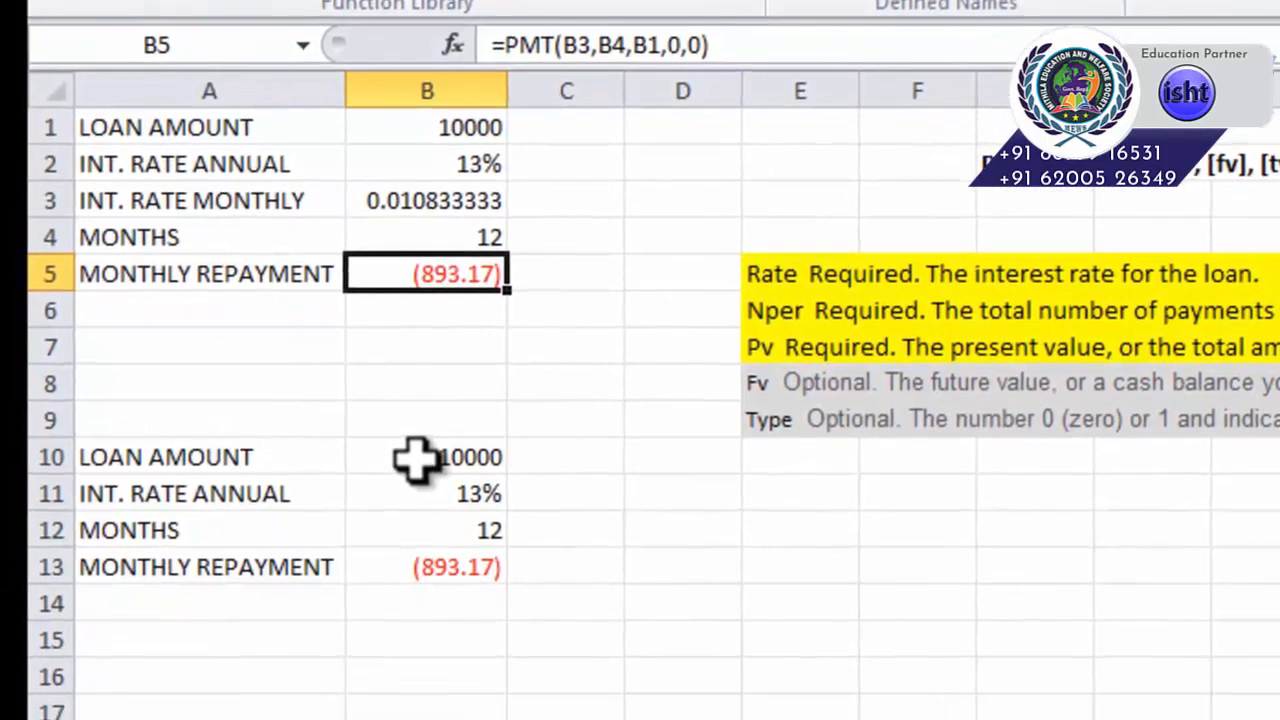
Review the second loan's inputs in B10:B12 and examine the rate argument divided by 12 in the B13 PMT formula.
left_click(398, 674)
left_click_drag(414, 448, 416, 538)
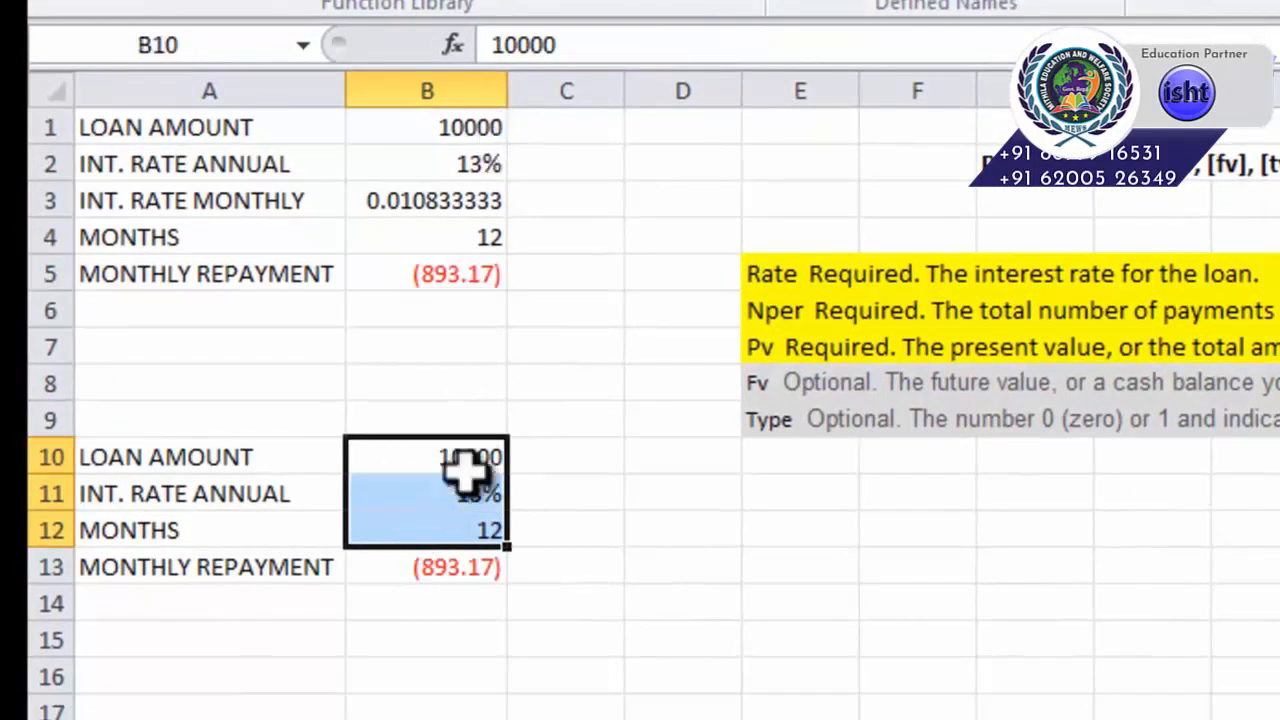
double_click(466, 566)
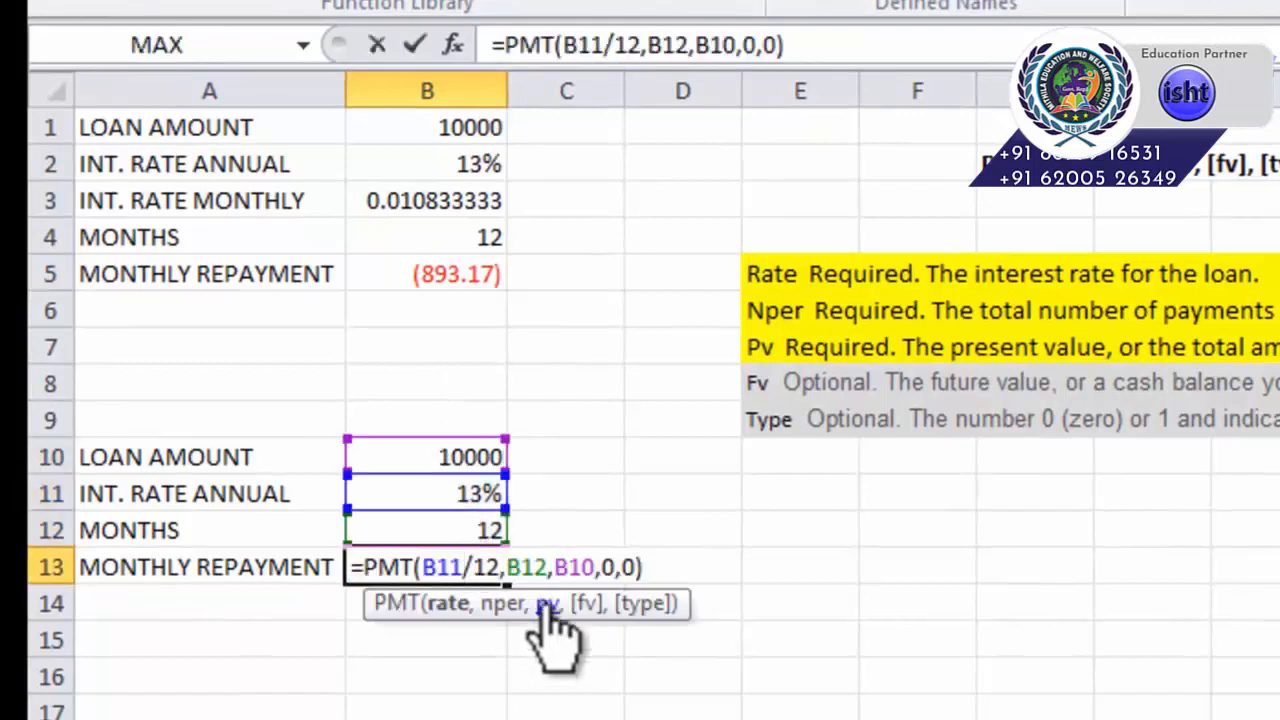
left_click_drag(505, 570, 420, 568)
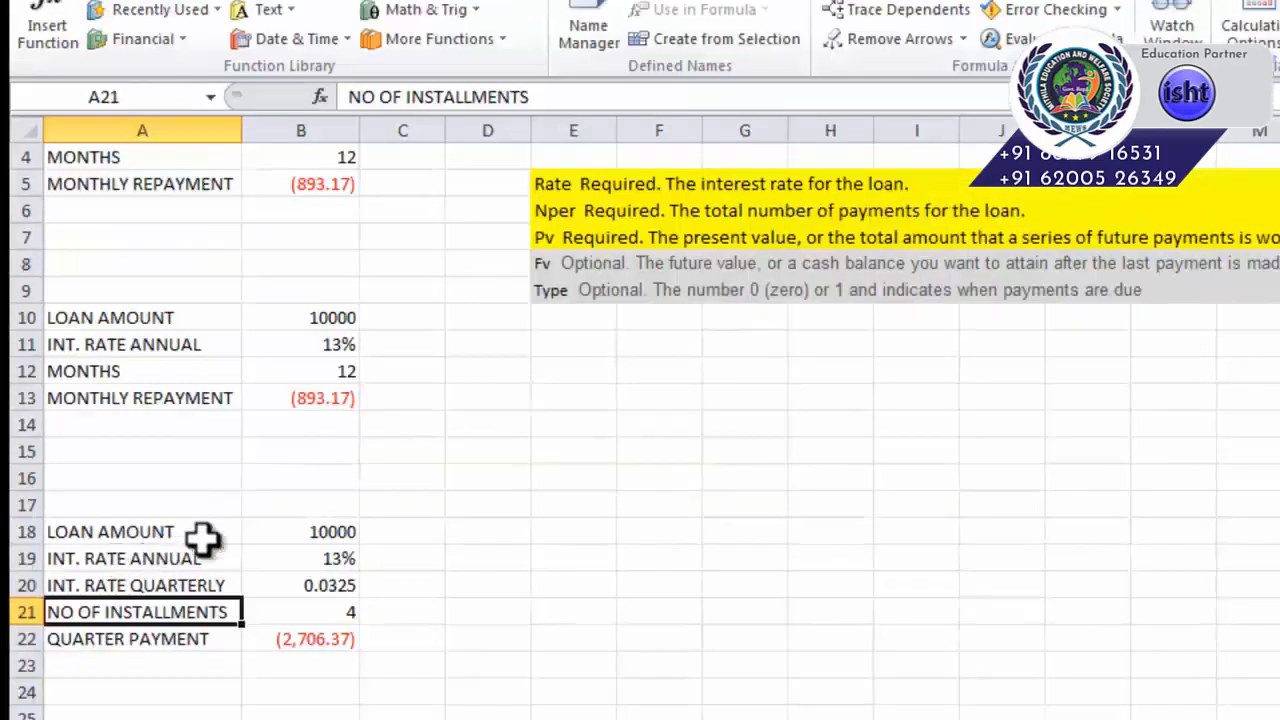
Review the quarterly loan's amount in B18 and examine the quarterly interest rate formula in B20 without changing it.
left_click(330, 533)
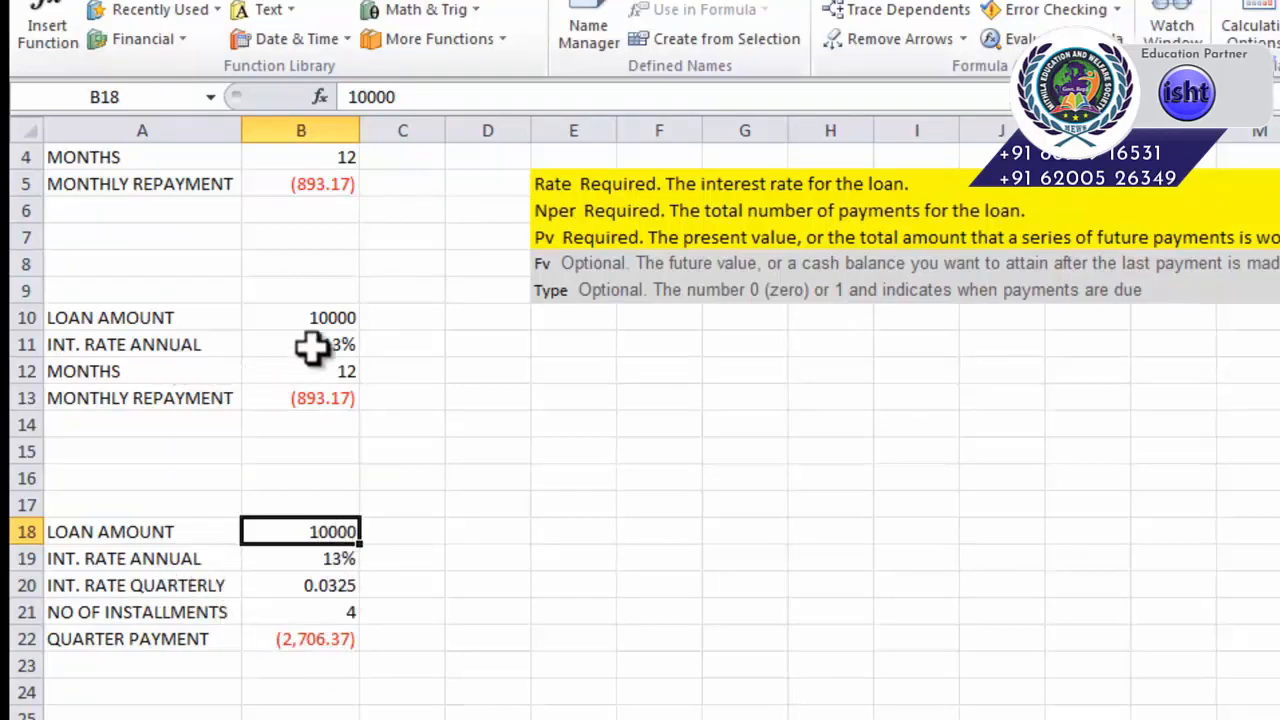
left_click(310, 585)
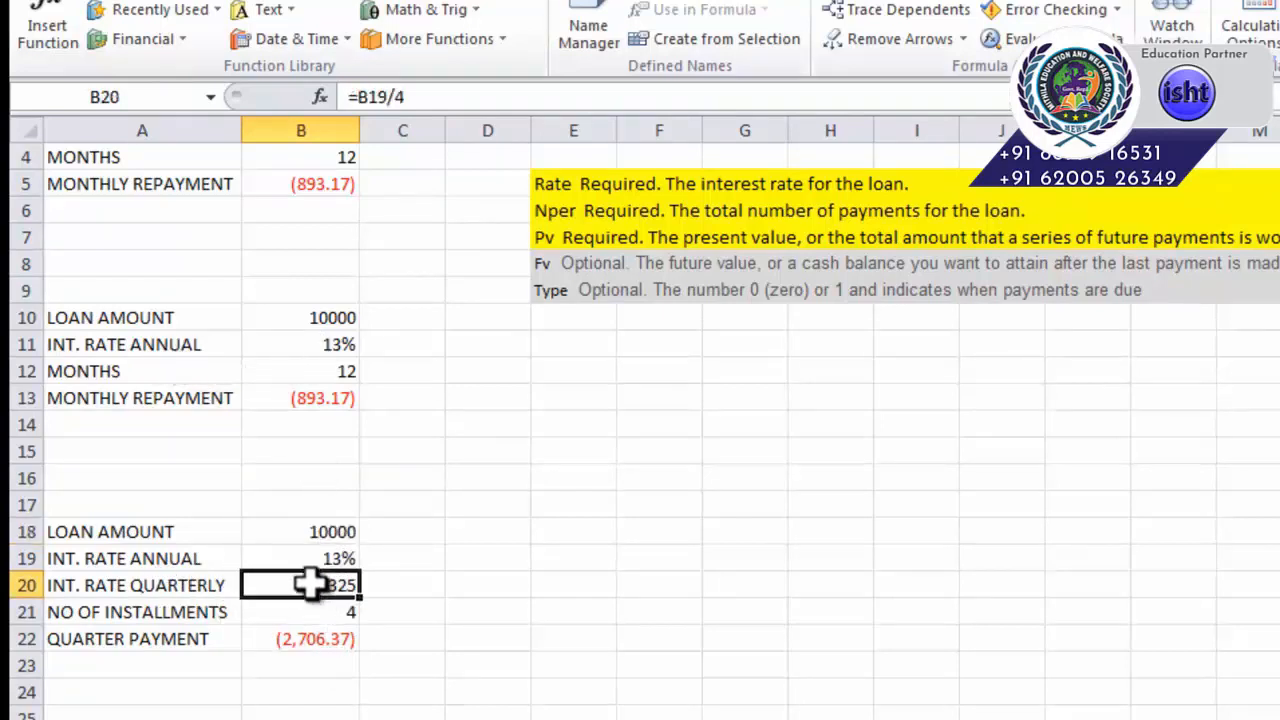
double_click(310, 585)
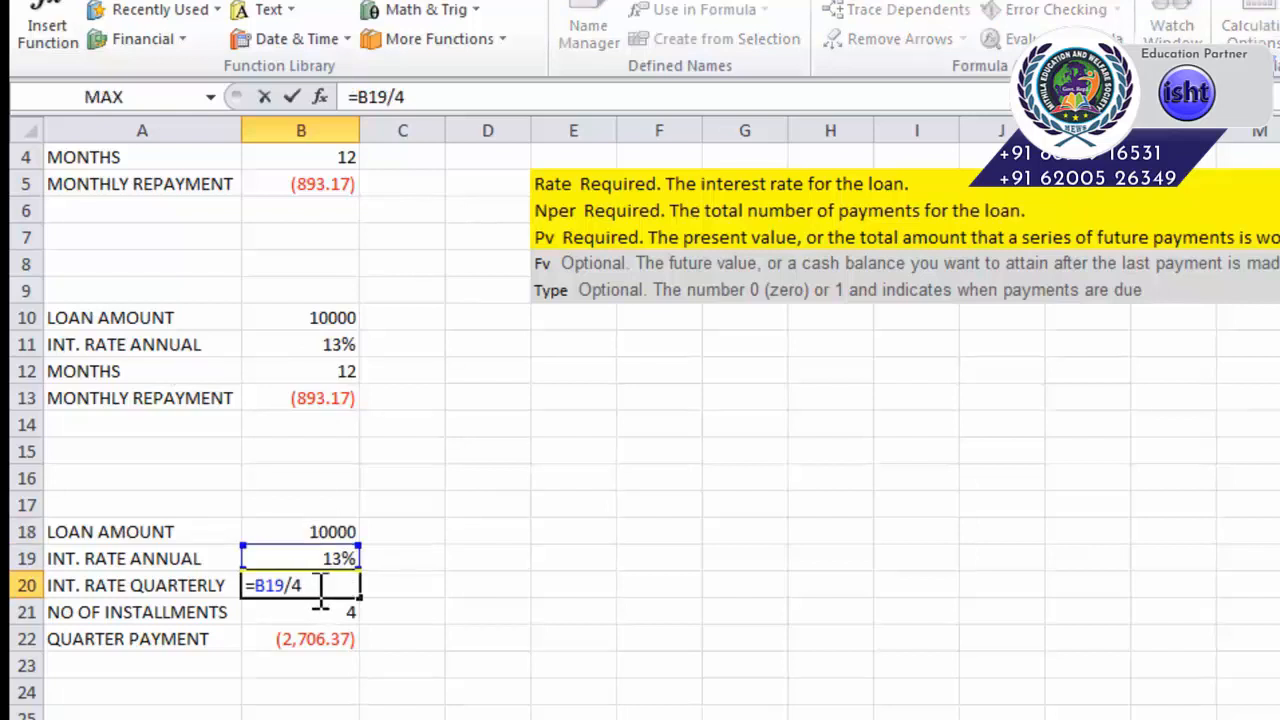
key("Return")
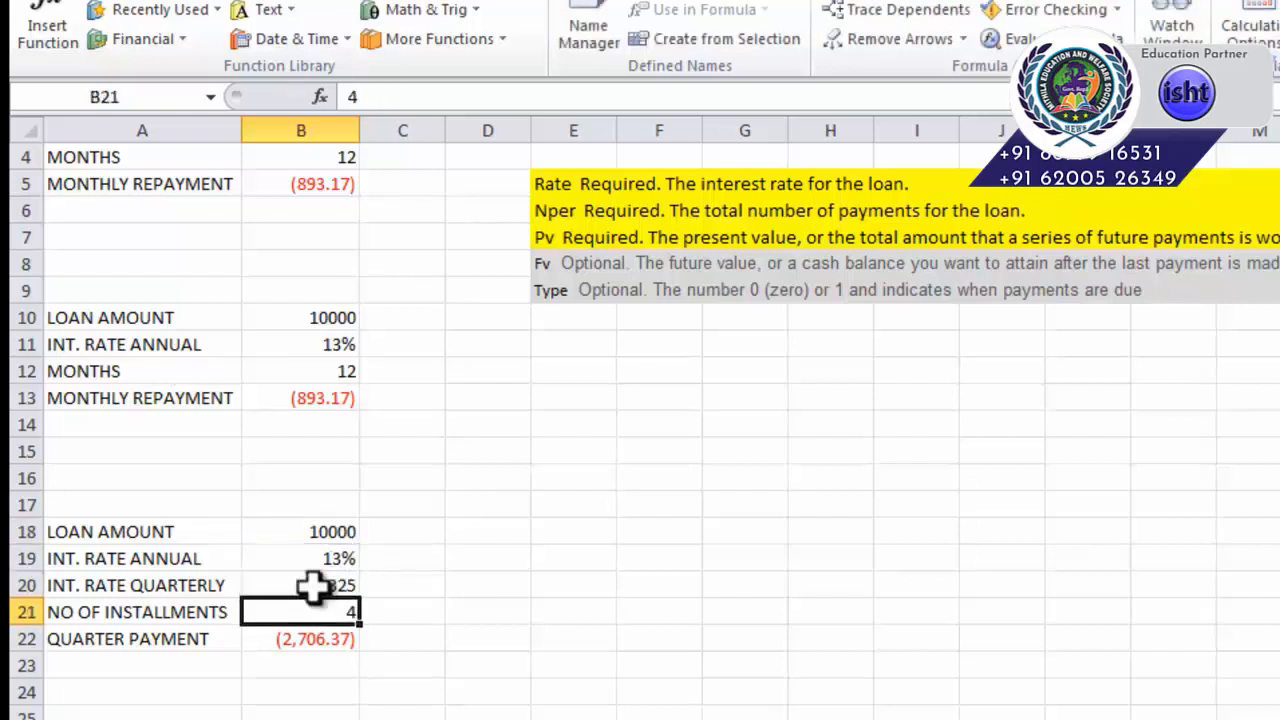
Examine the PMT formula for the quarterly payment in B22, focusing on its number-of-installments argument, and leave it unchanged.
double_click(310, 640)
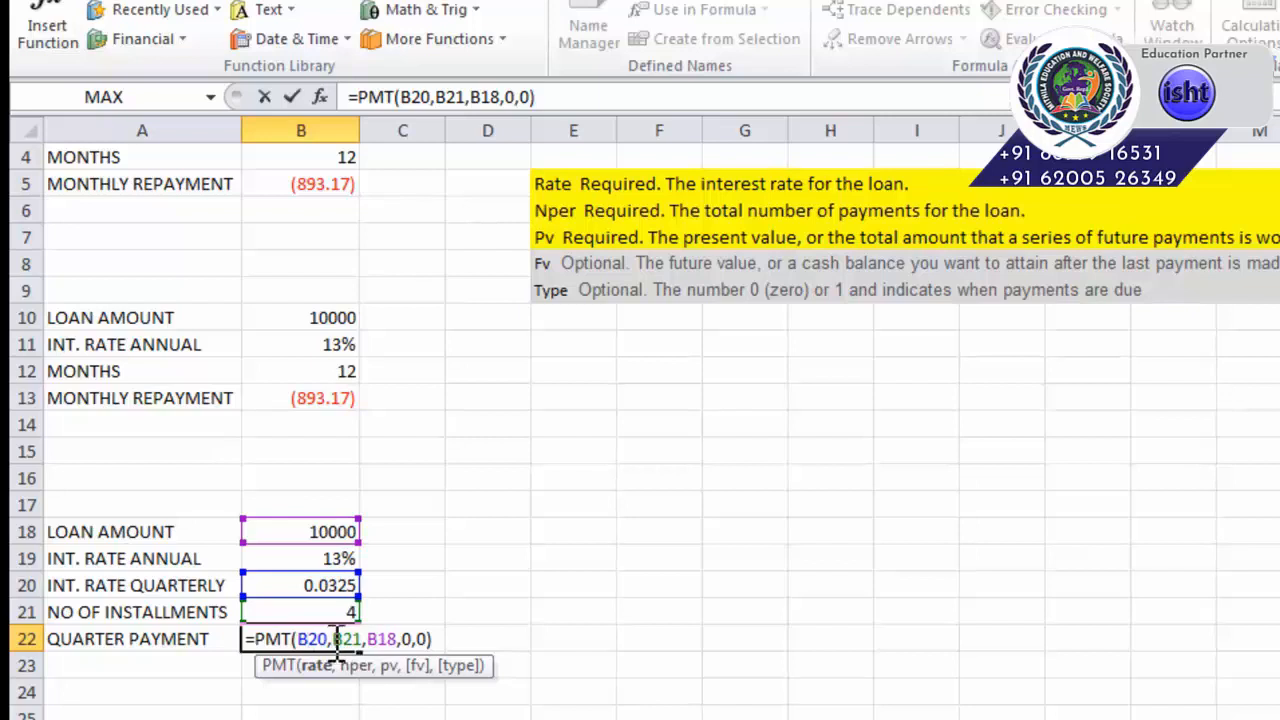
left_click_drag(332, 640, 366, 648)
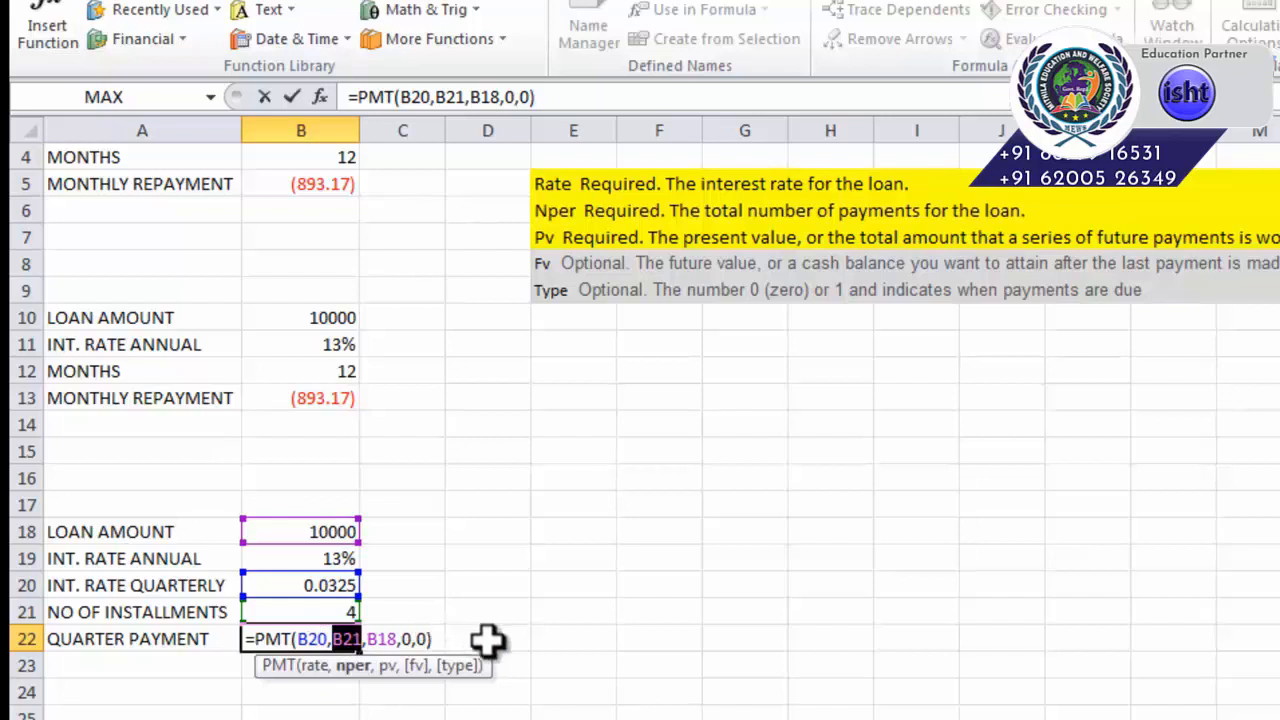
key("Return")
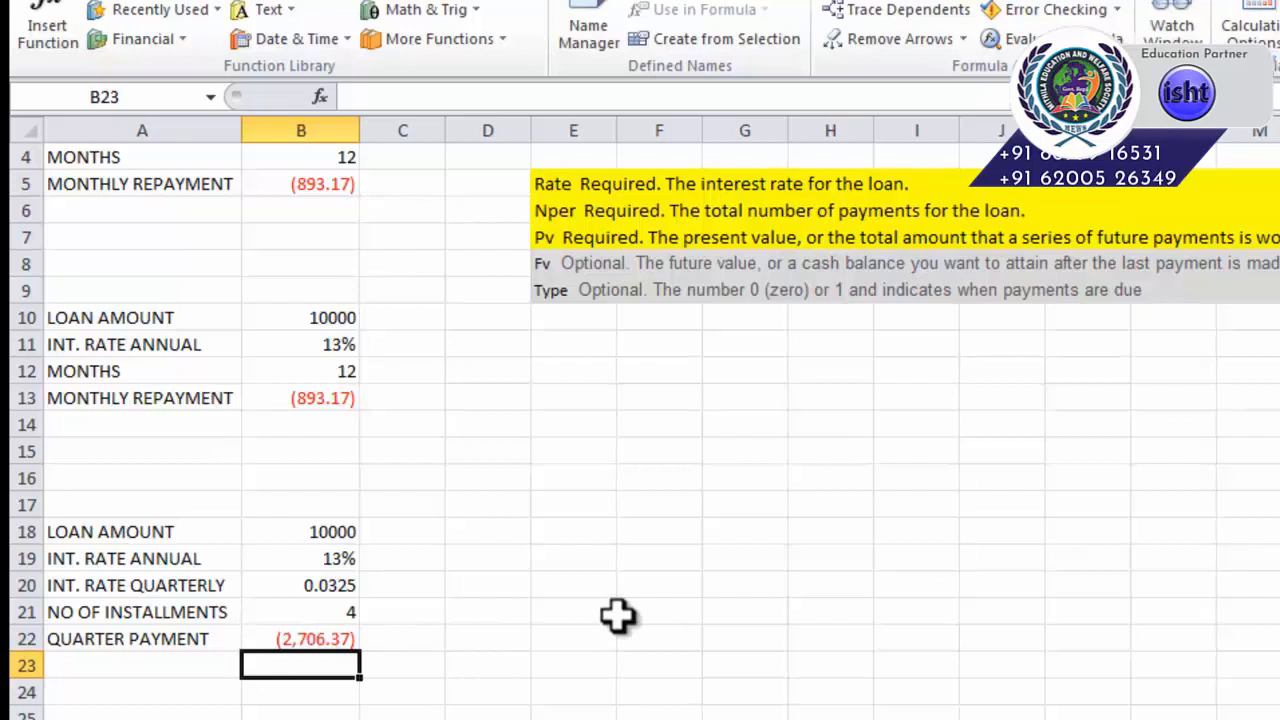
scroll(617, 615, "up", 1)
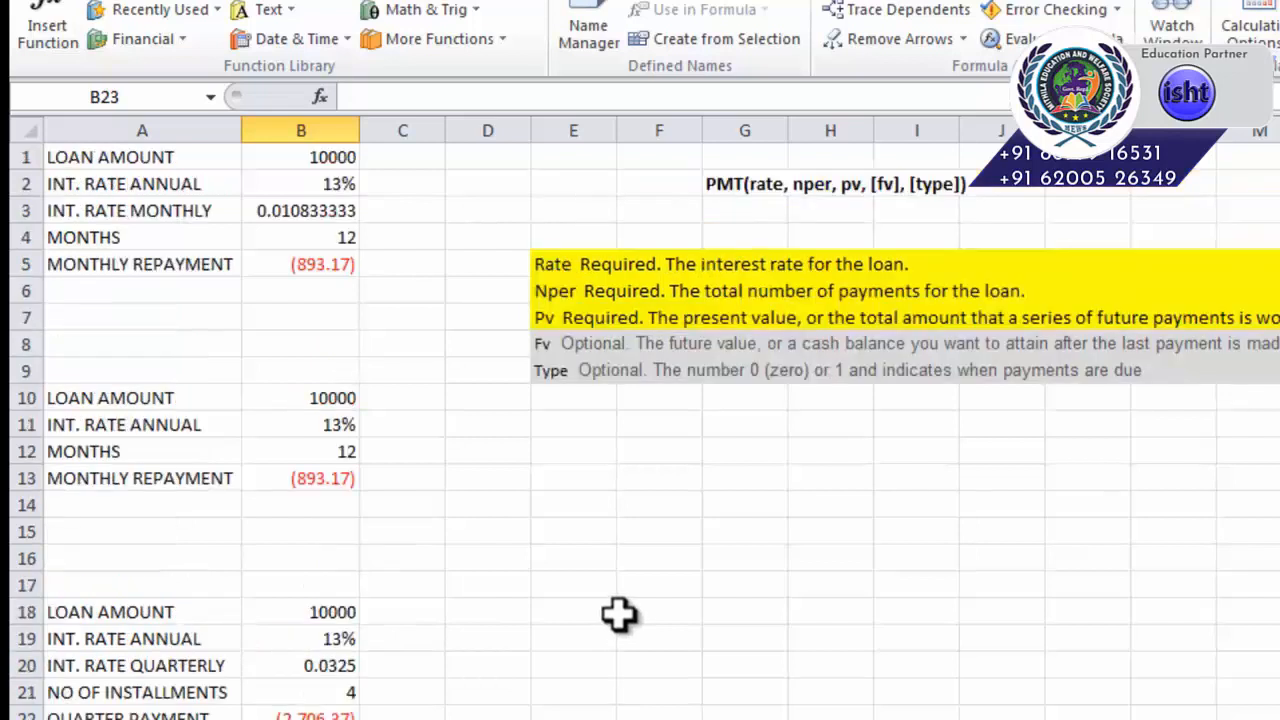